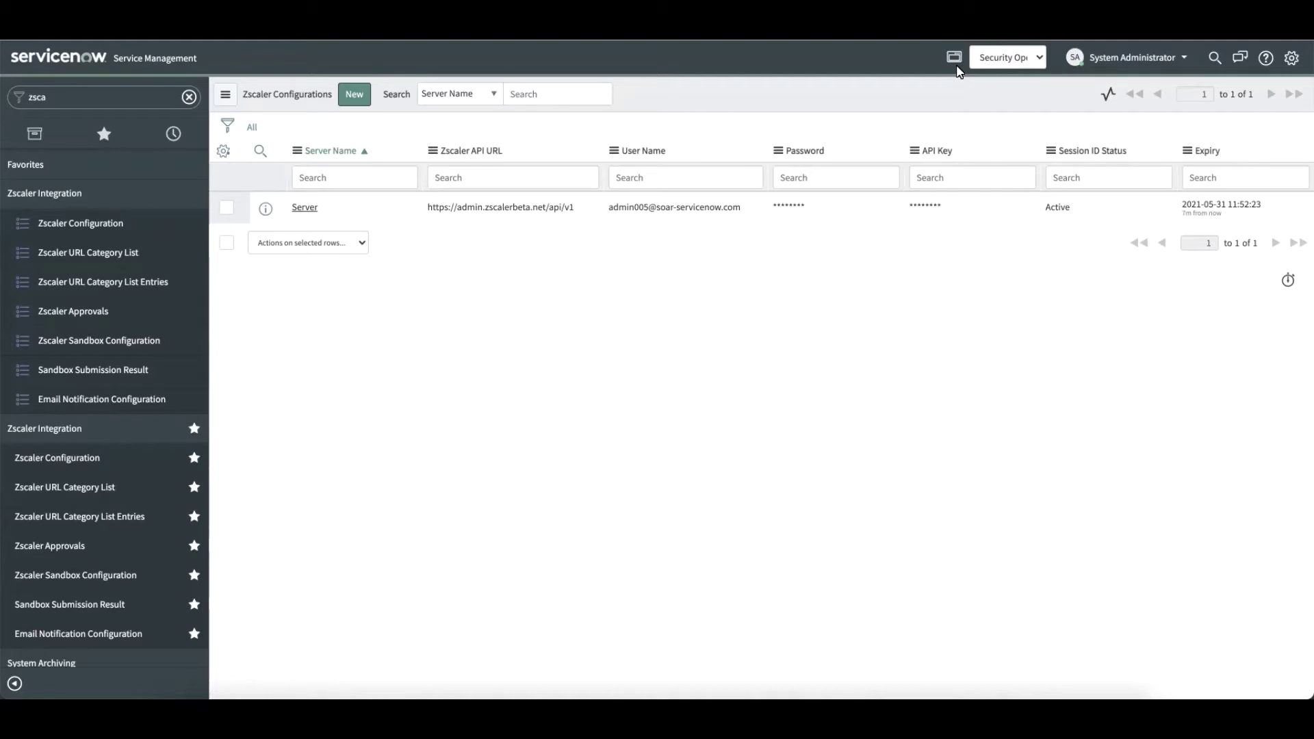
Revalidate the Server Zscaler configuration with Validate and Update to renew its session.
click(305, 209)
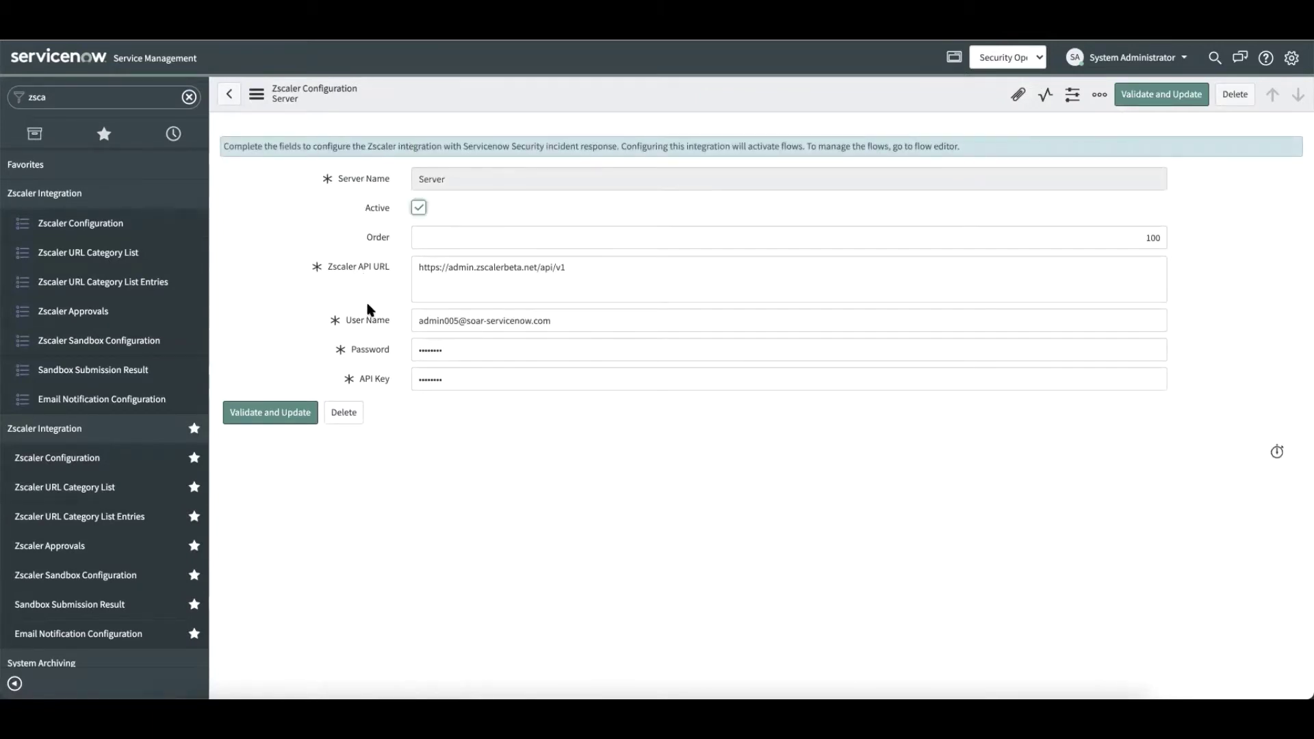
mouse_move(369, 380)
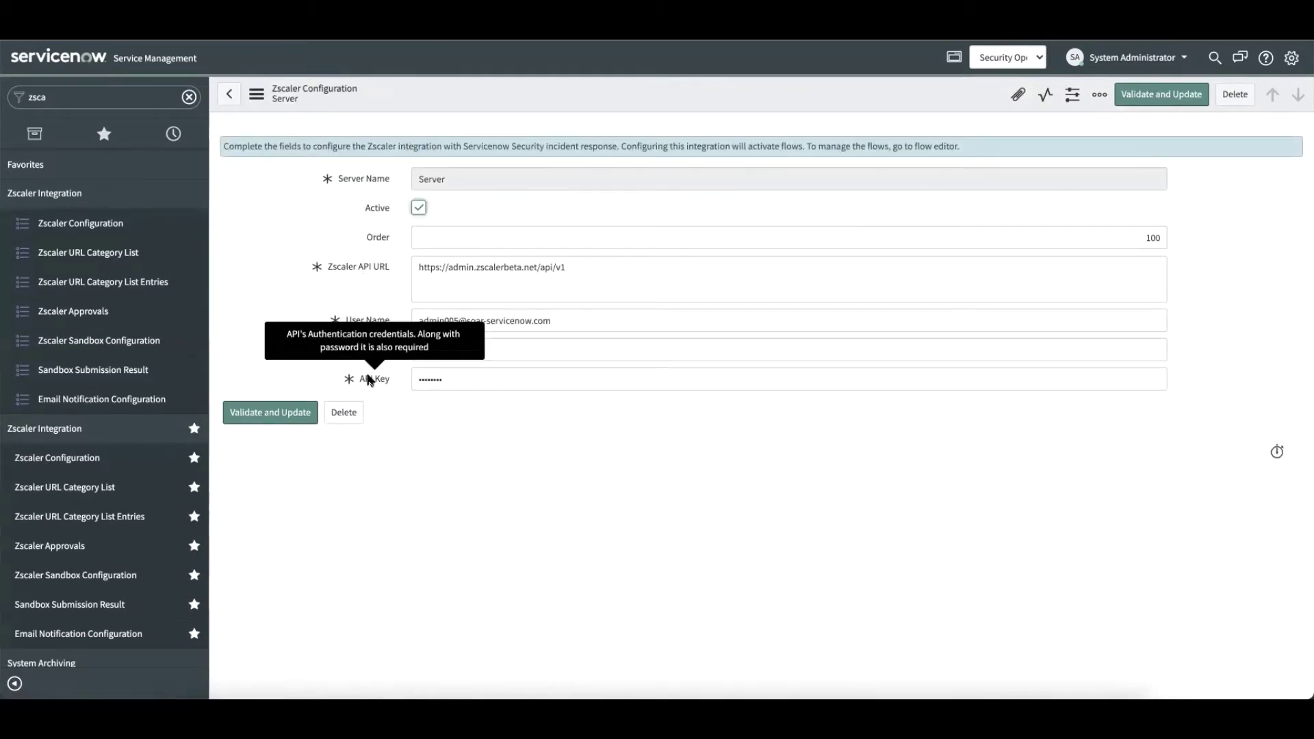
click(270, 419)
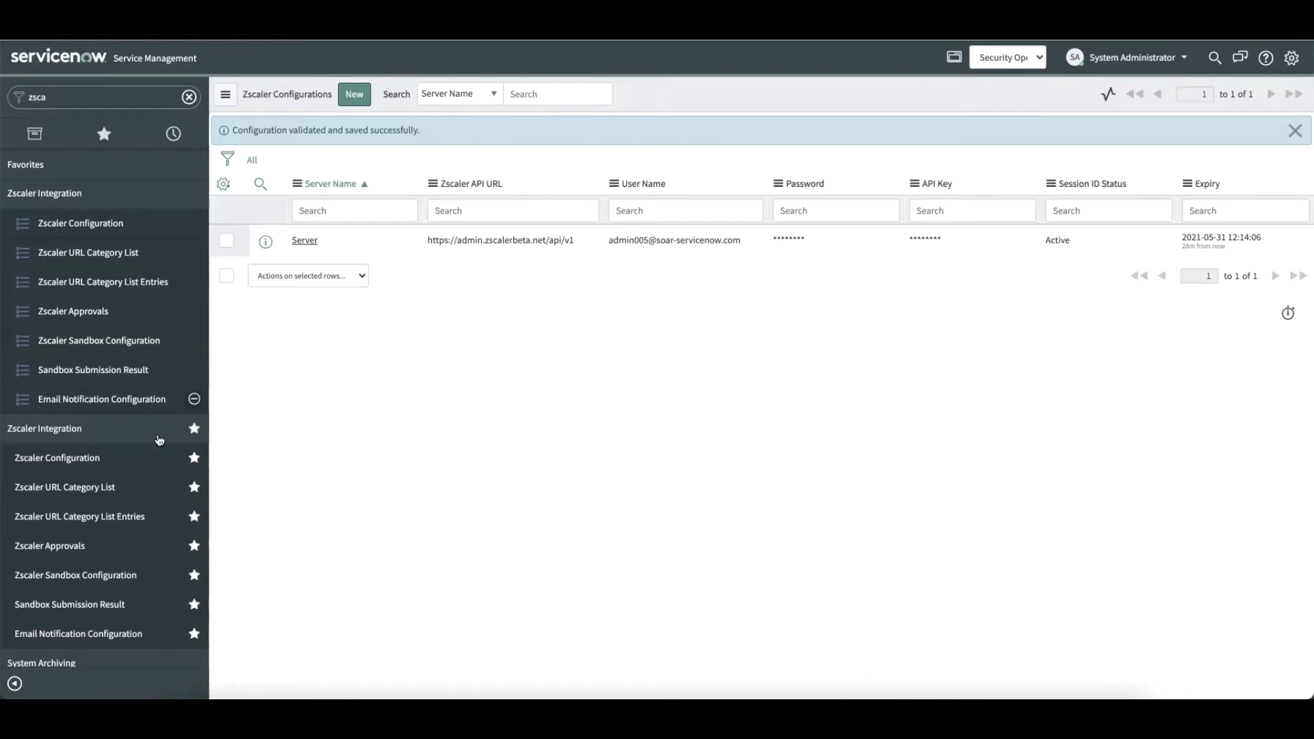
Go to the Zscaler URL Category List page showing the Server AllowList and DenyList.
click(116, 488)
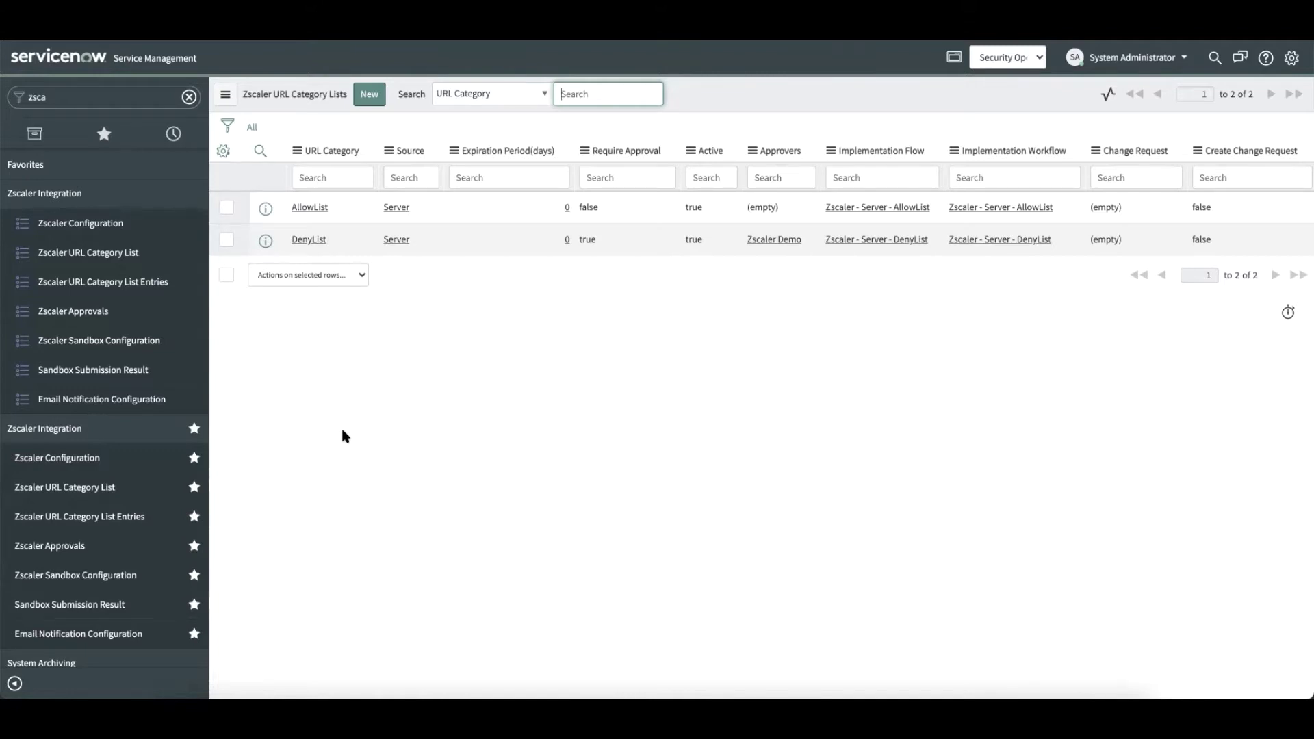
Create a URL category list record with Source Server, category ADWARE_OR_SPYWARE, and Display Tag on.
click(368, 101)
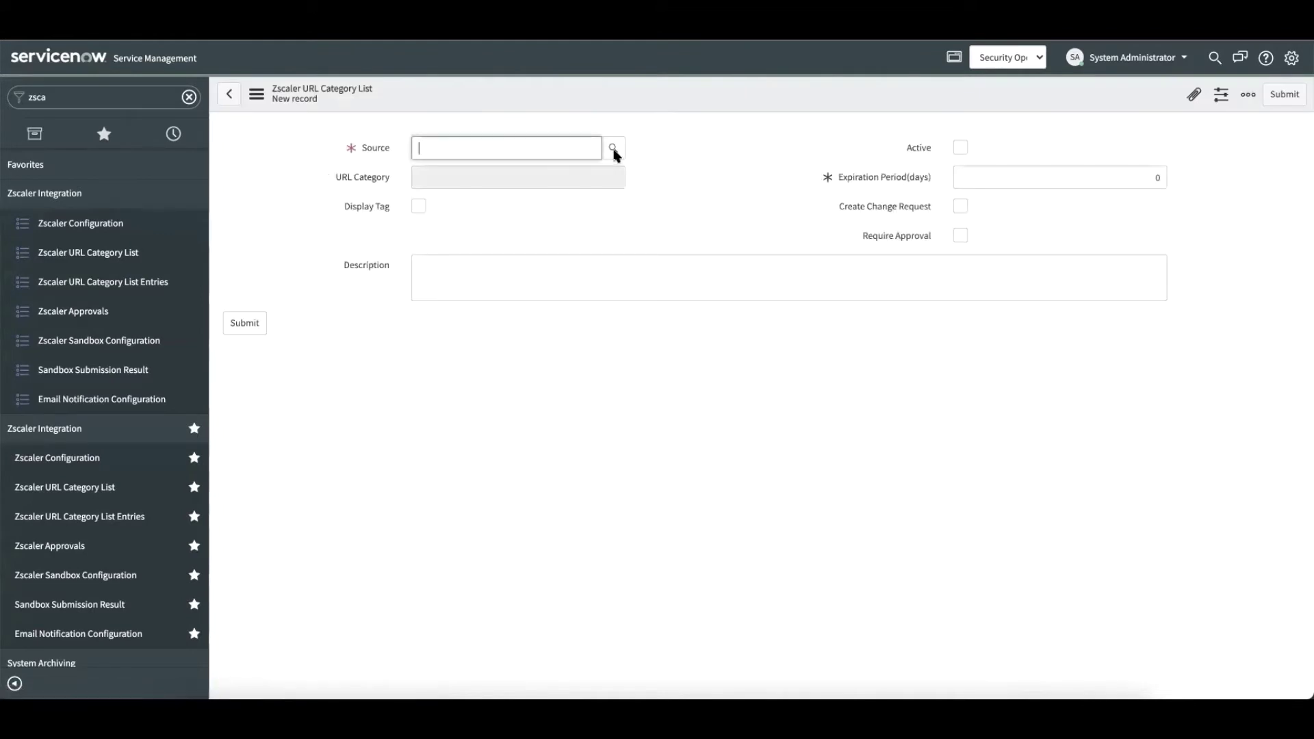
click(614, 150)
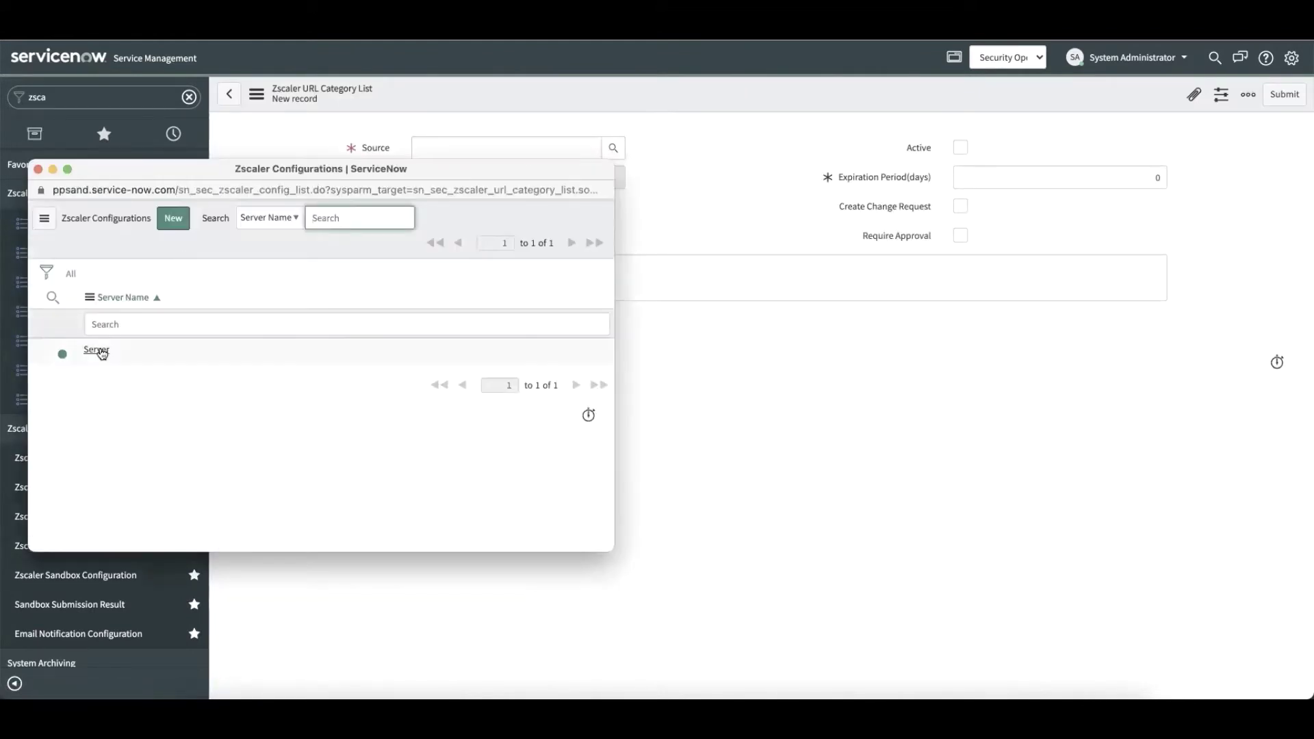
click(96, 351)
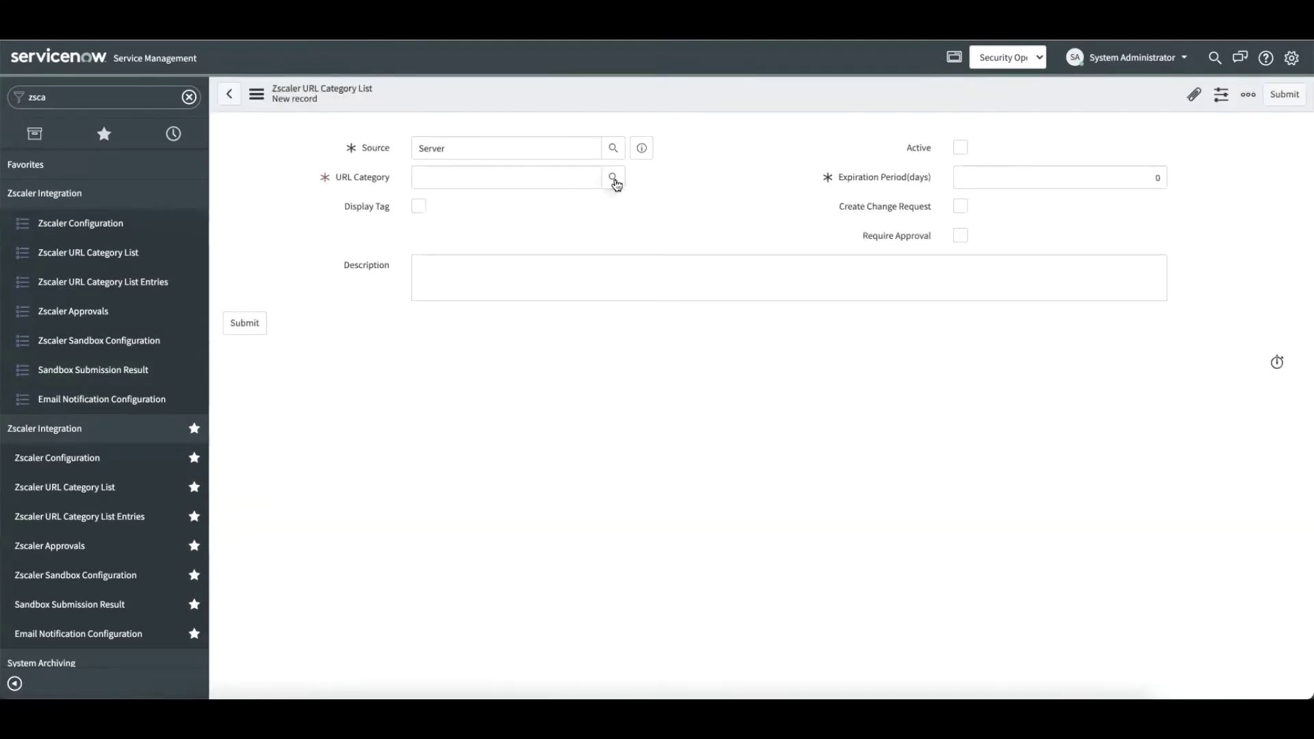
click(613, 178)
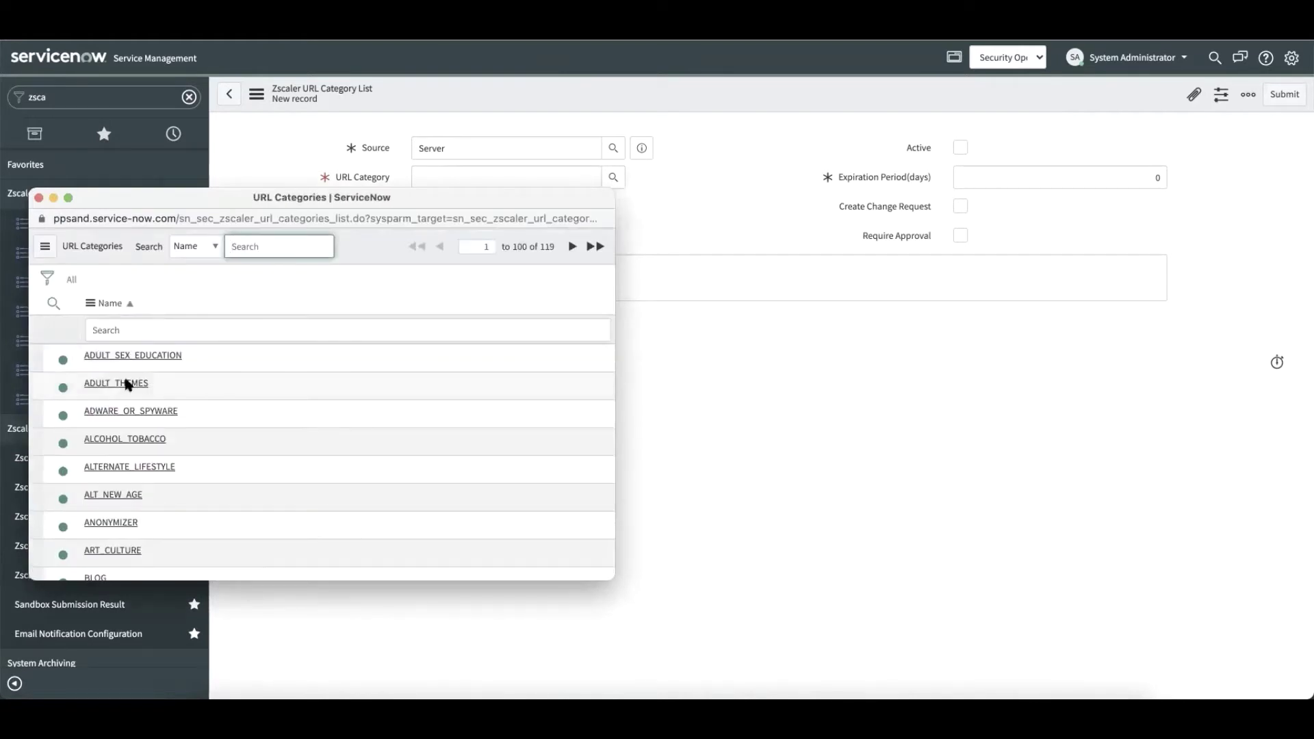
click(130, 411)
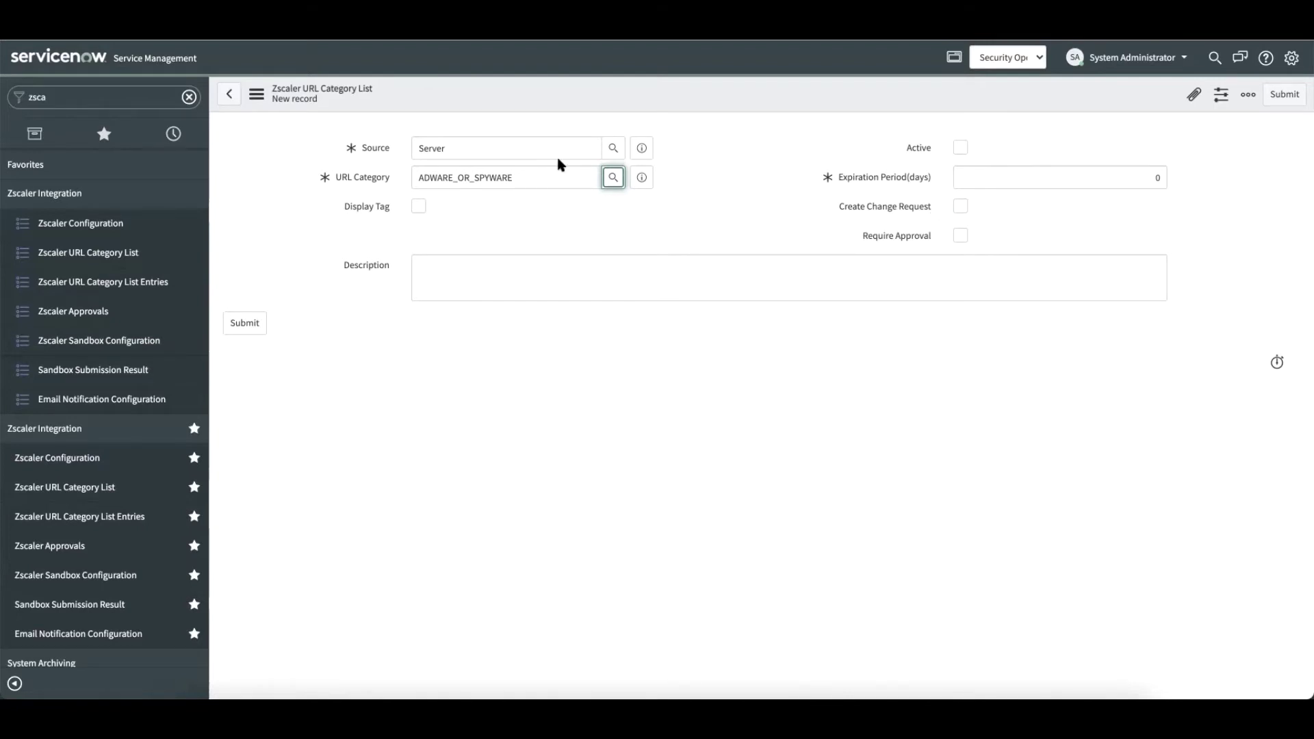
click(419, 207)
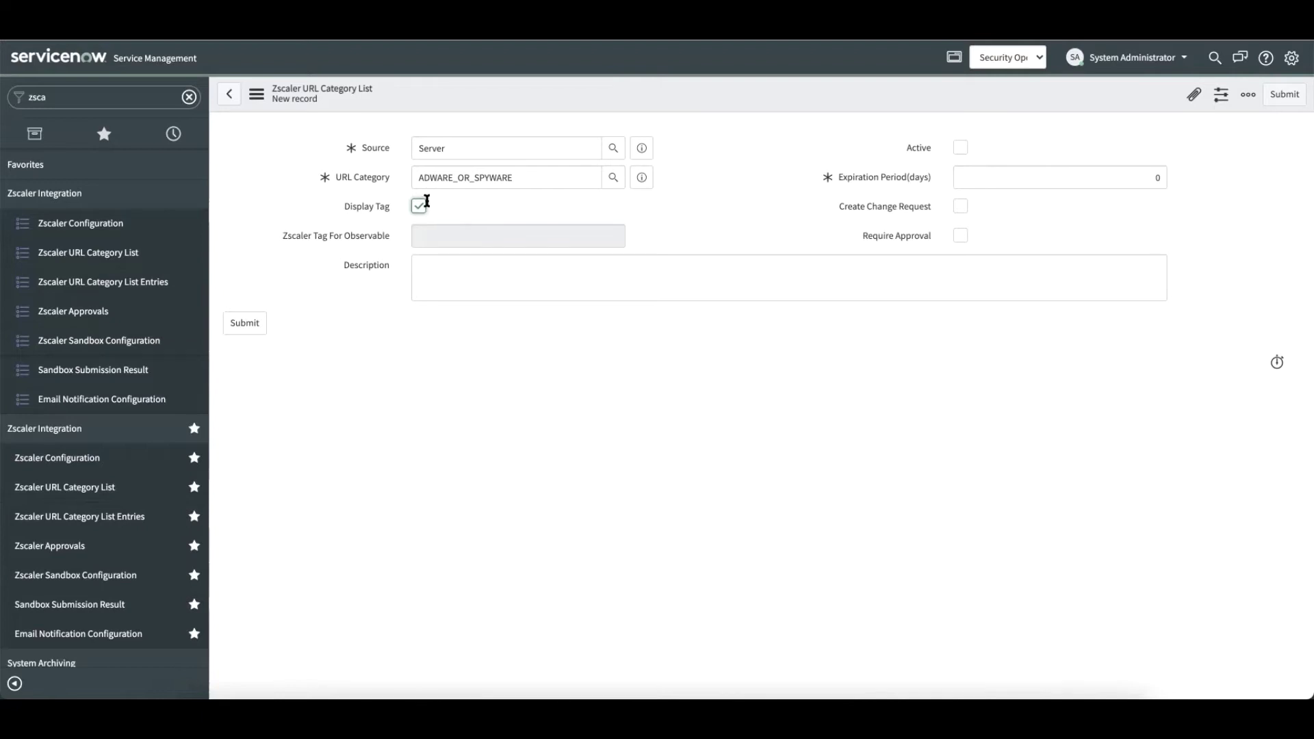
Turn on Require Approval with approver group Zscaler Demo and mark the list Active.
mouse_move(871, 241)
click(961, 235)
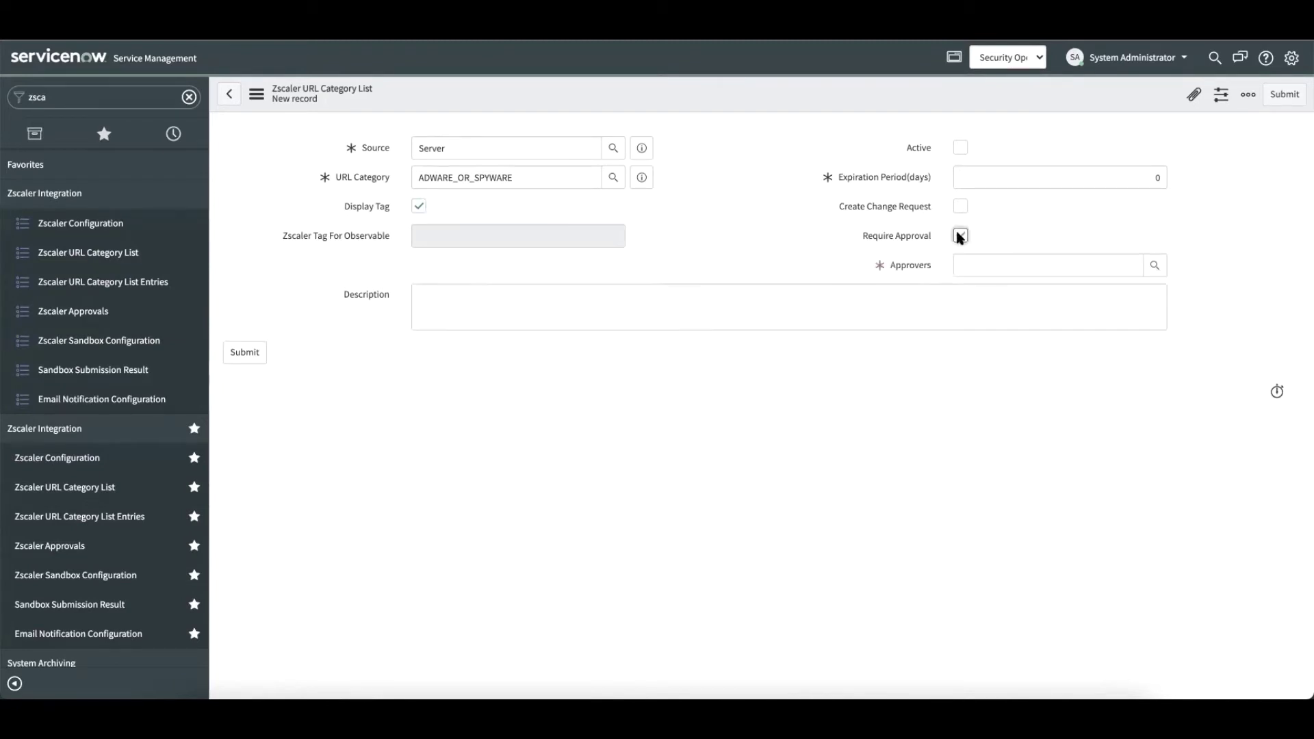
click(1155, 265)
click(718, 412)
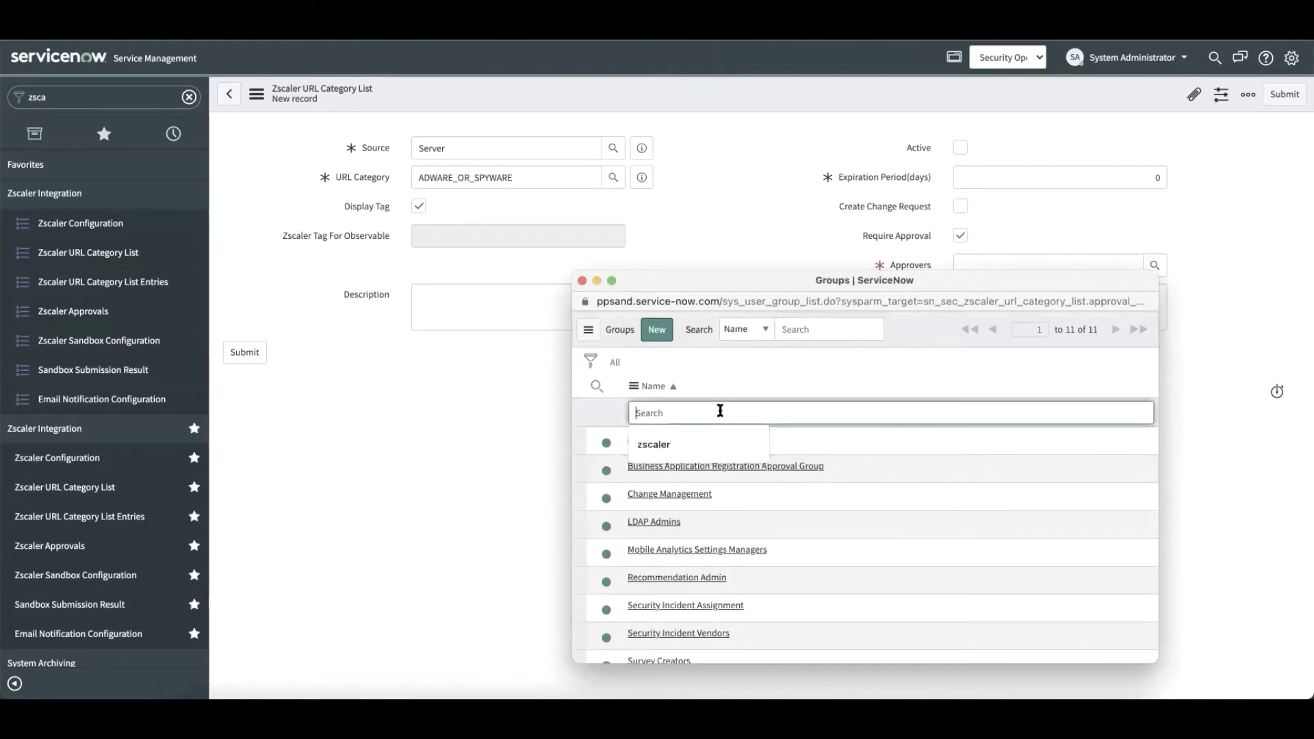
click(706, 444)
key(Return)
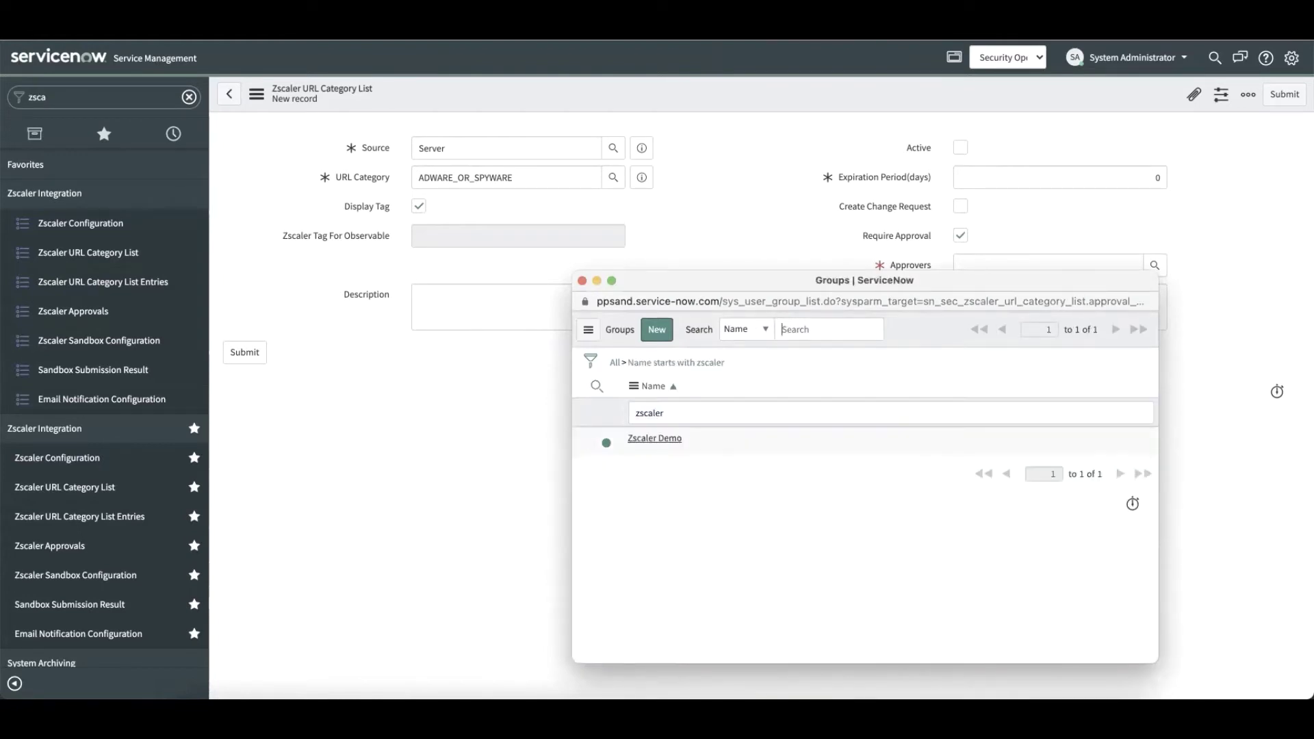
click(653, 439)
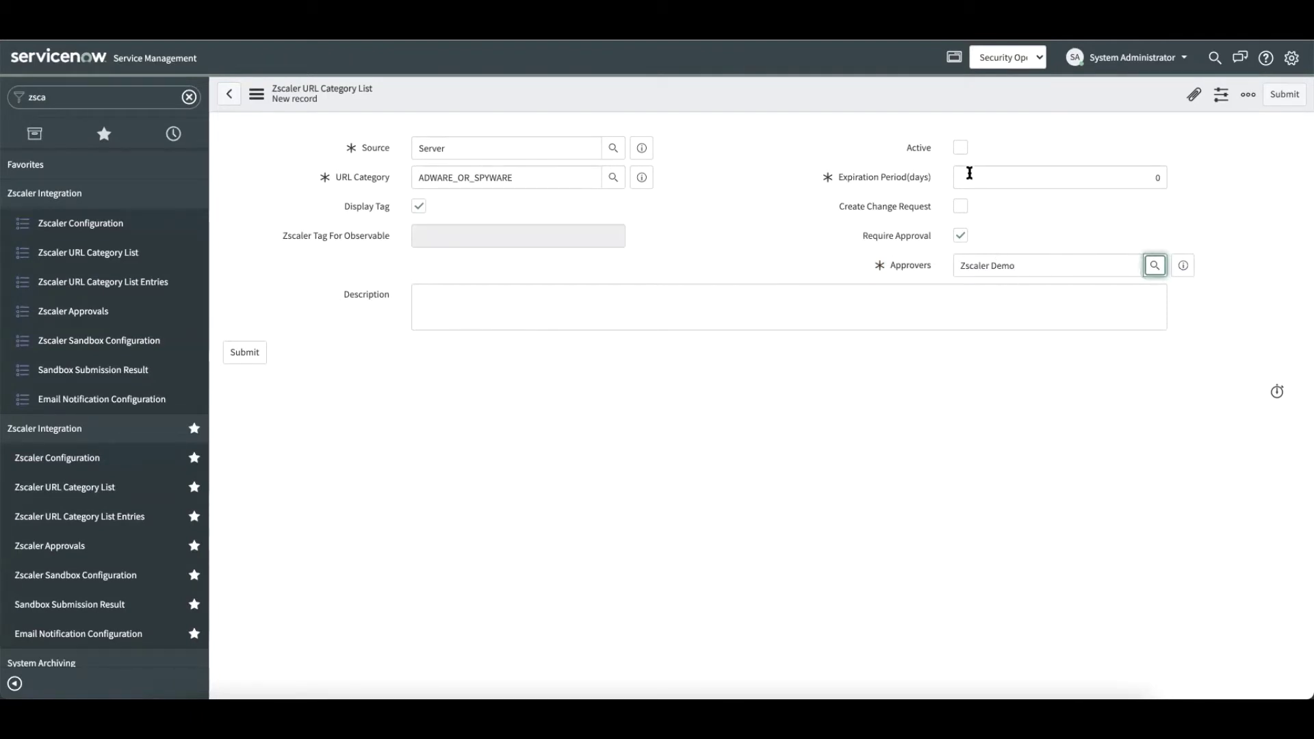
click(961, 148)
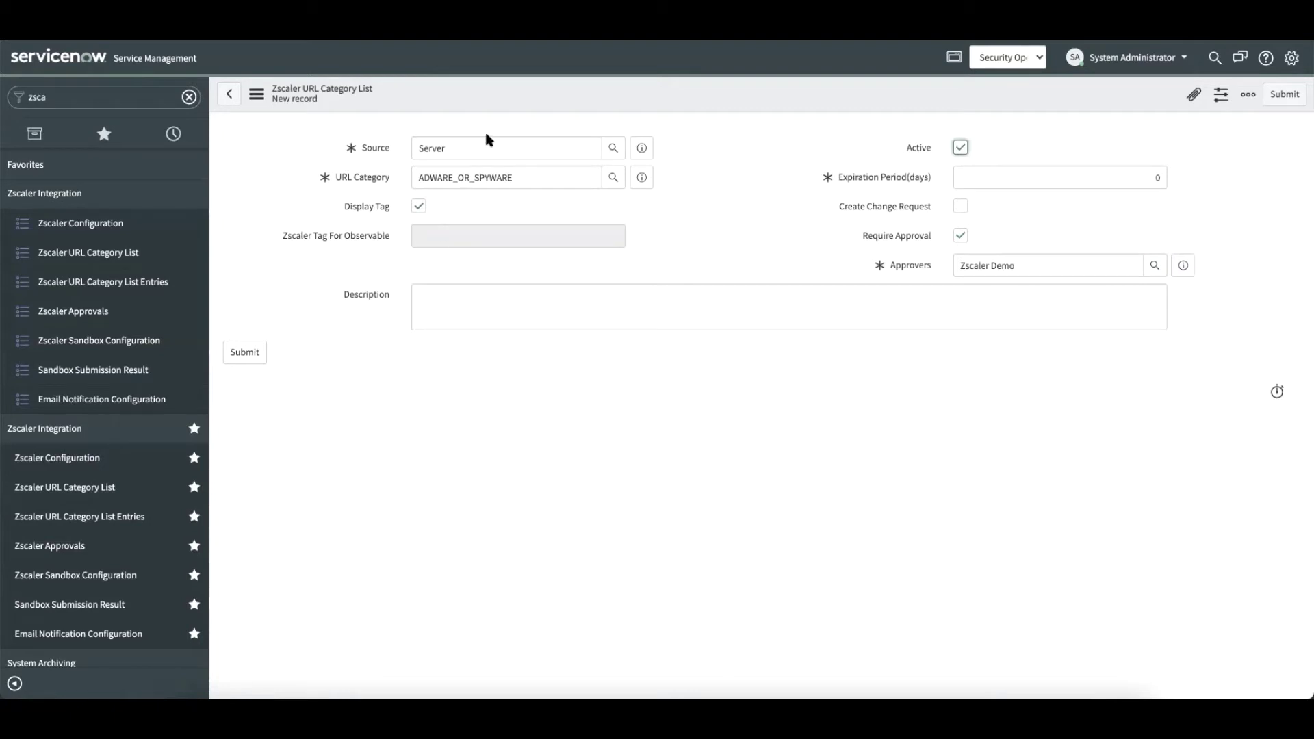
right_click(496, 92)
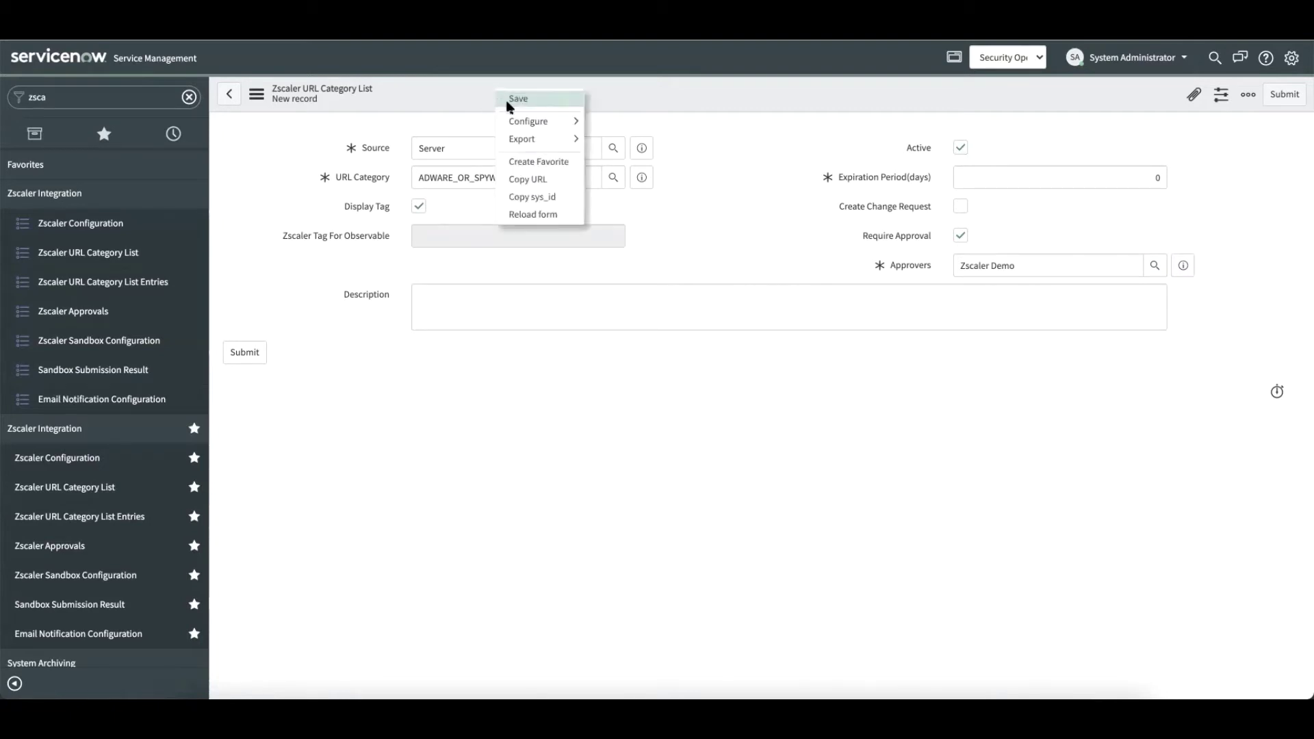
Save the record, creating the observable tag Zscaler - Server - ADWARE_OR_SPYWARE.
click(515, 99)
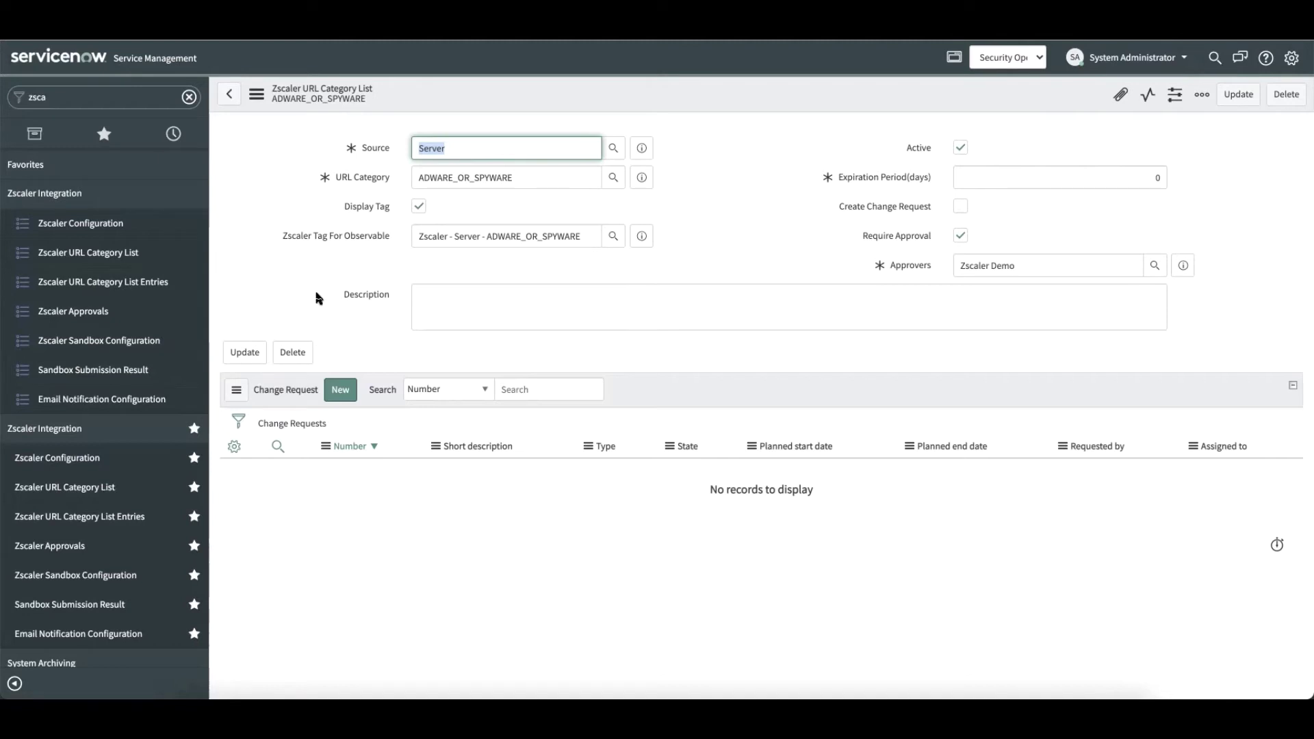
Review the Server sandbox submission configuration, then go to Email Notification Configuration.
click(127, 580)
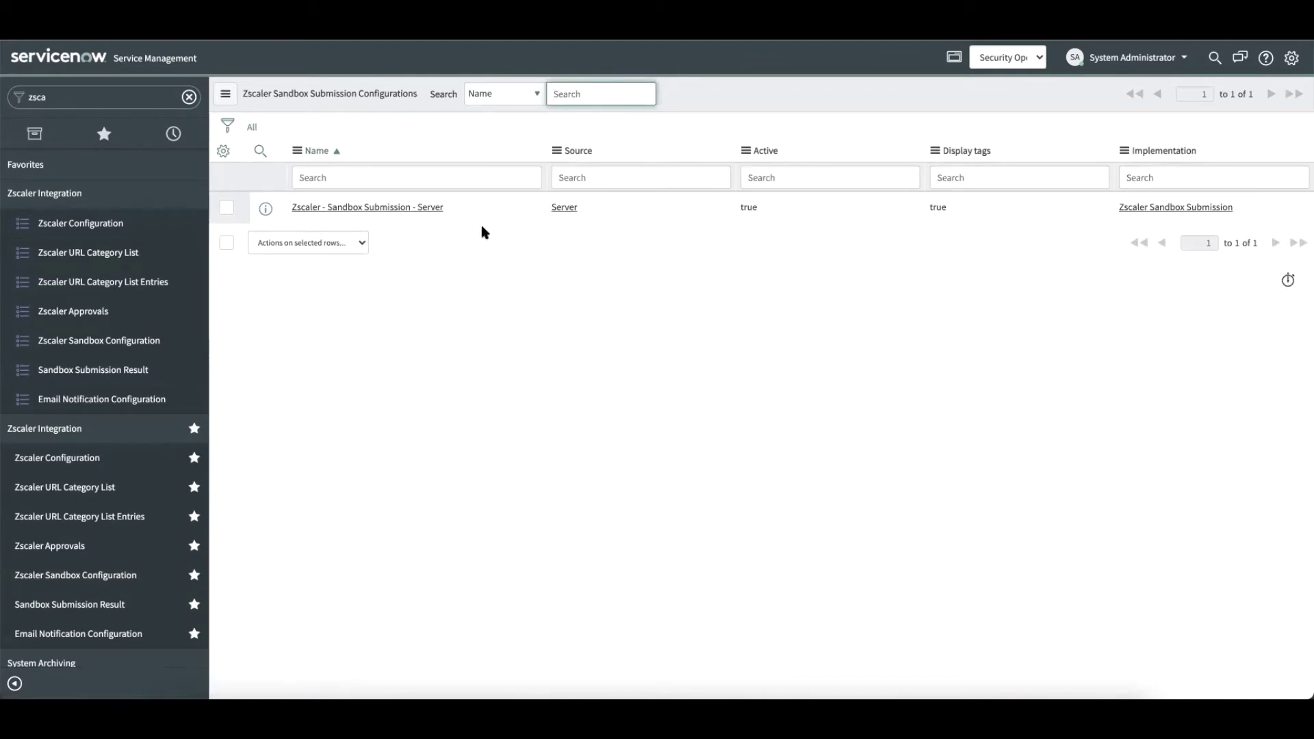
click(344, 208)
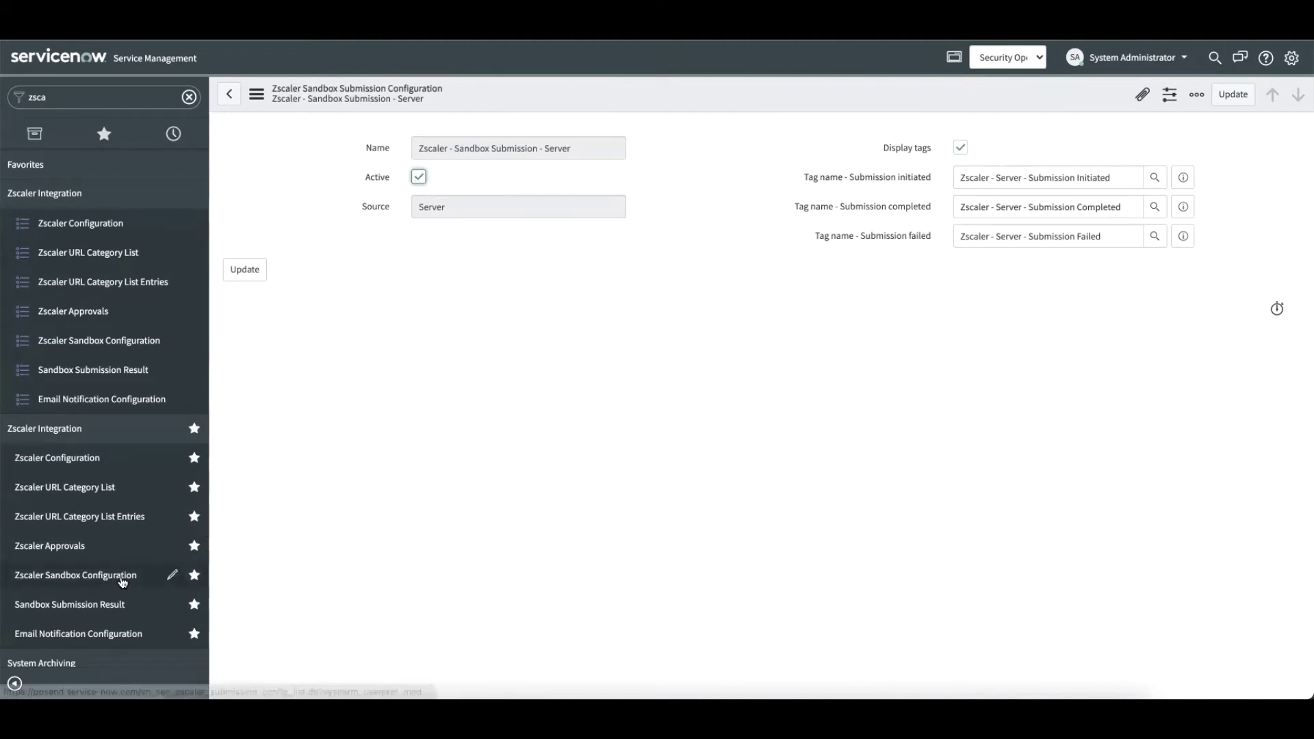
click(77, 638)
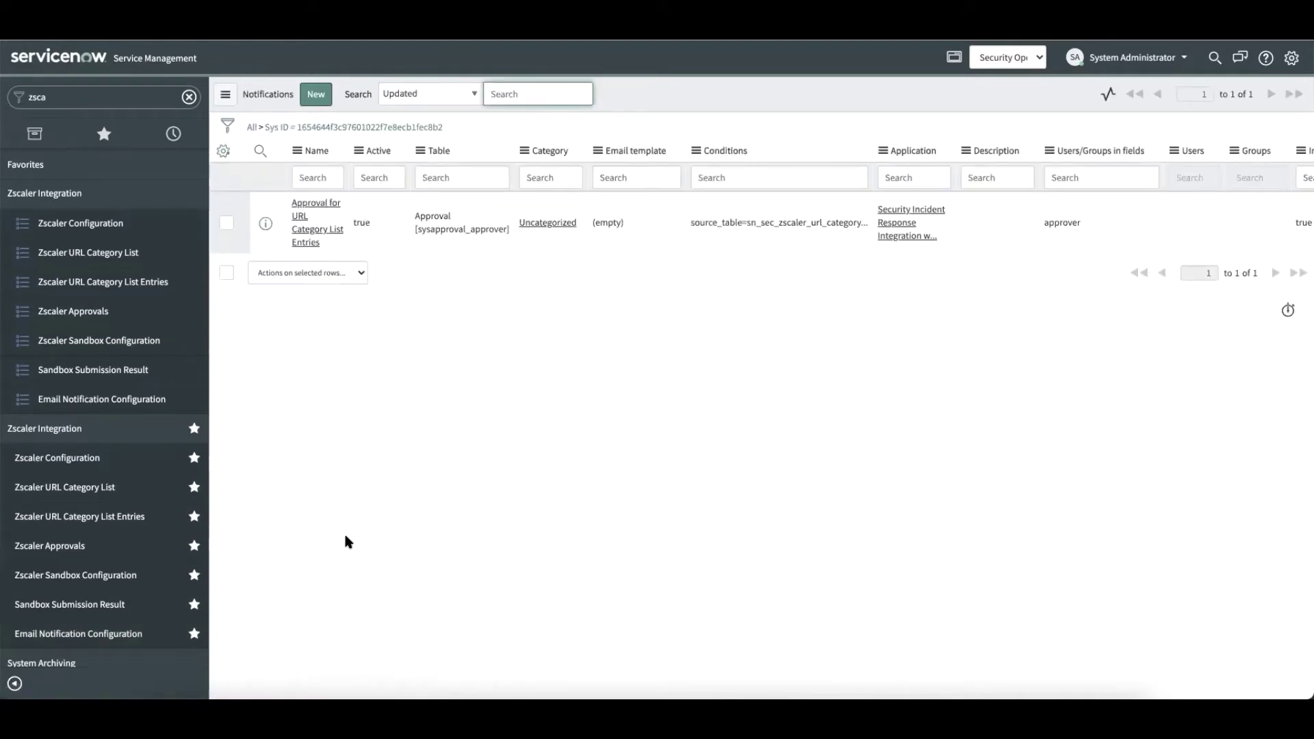
Review the 'Approval for URL Category List Entries' notification and its ADWARE_OR_SPYWARE approval email.
click(299, 242)
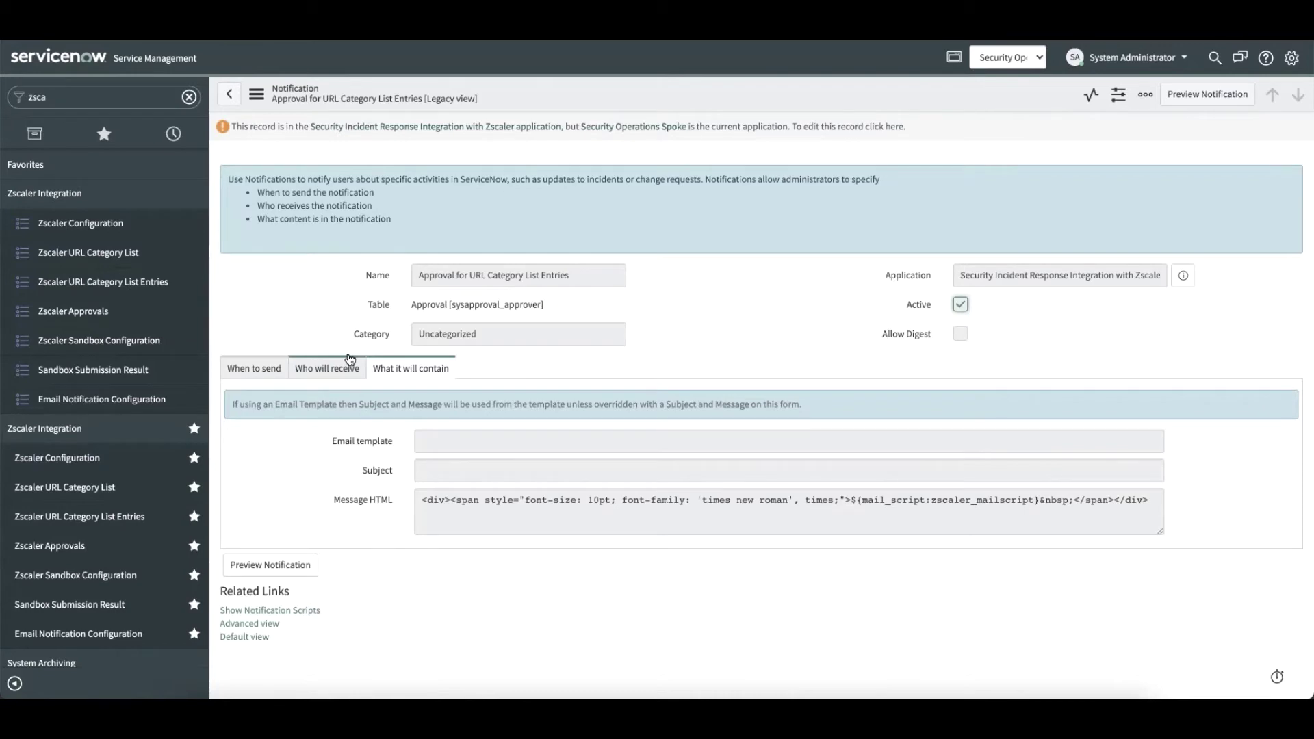
click(317, 715)
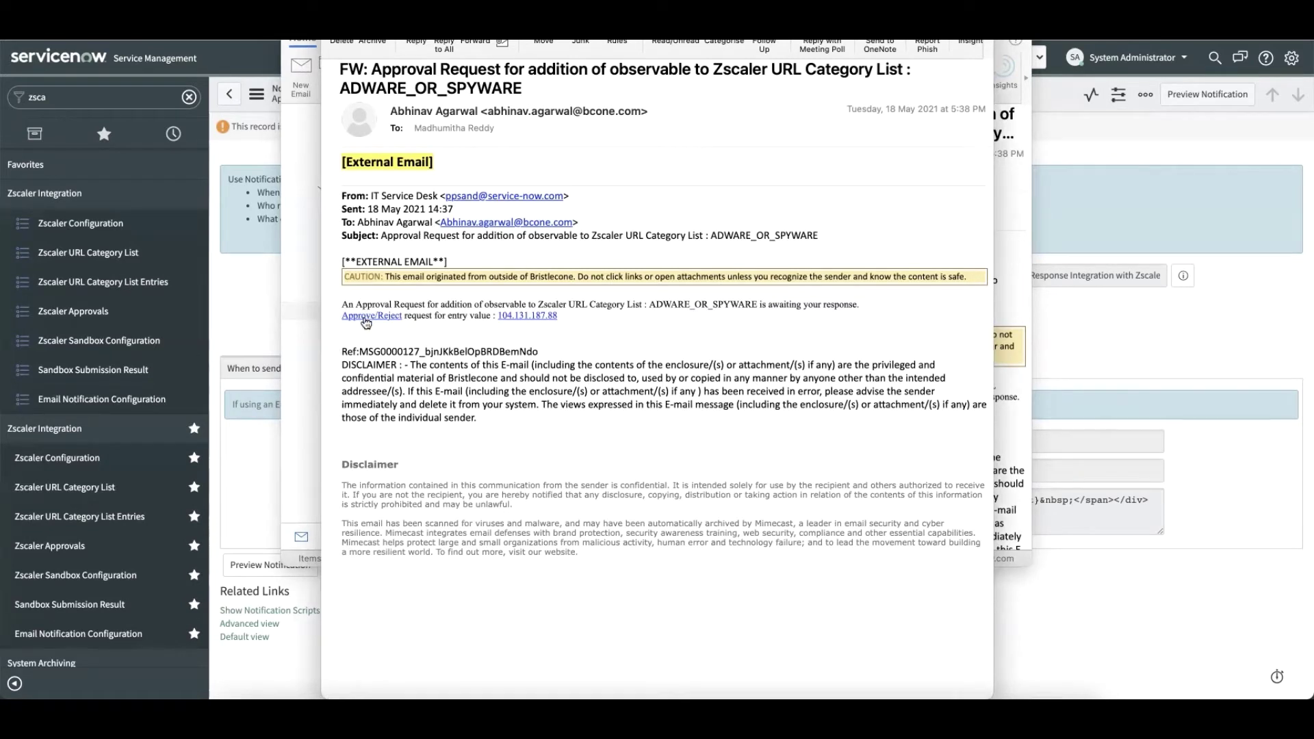
mouse_move(367, 323)
On incident SIR0011012, check the response tasks, then show the five associated observables.
click(240, 261)
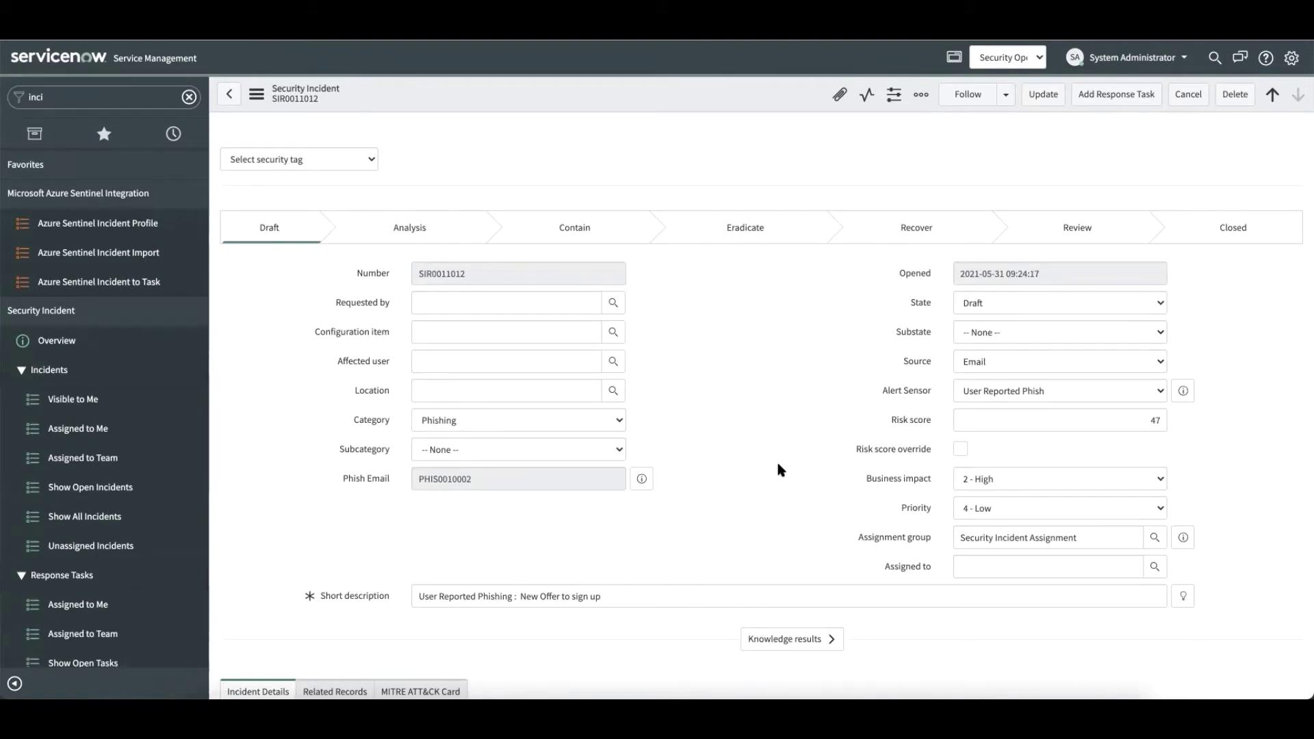
scroll(780, 468, down, 20)
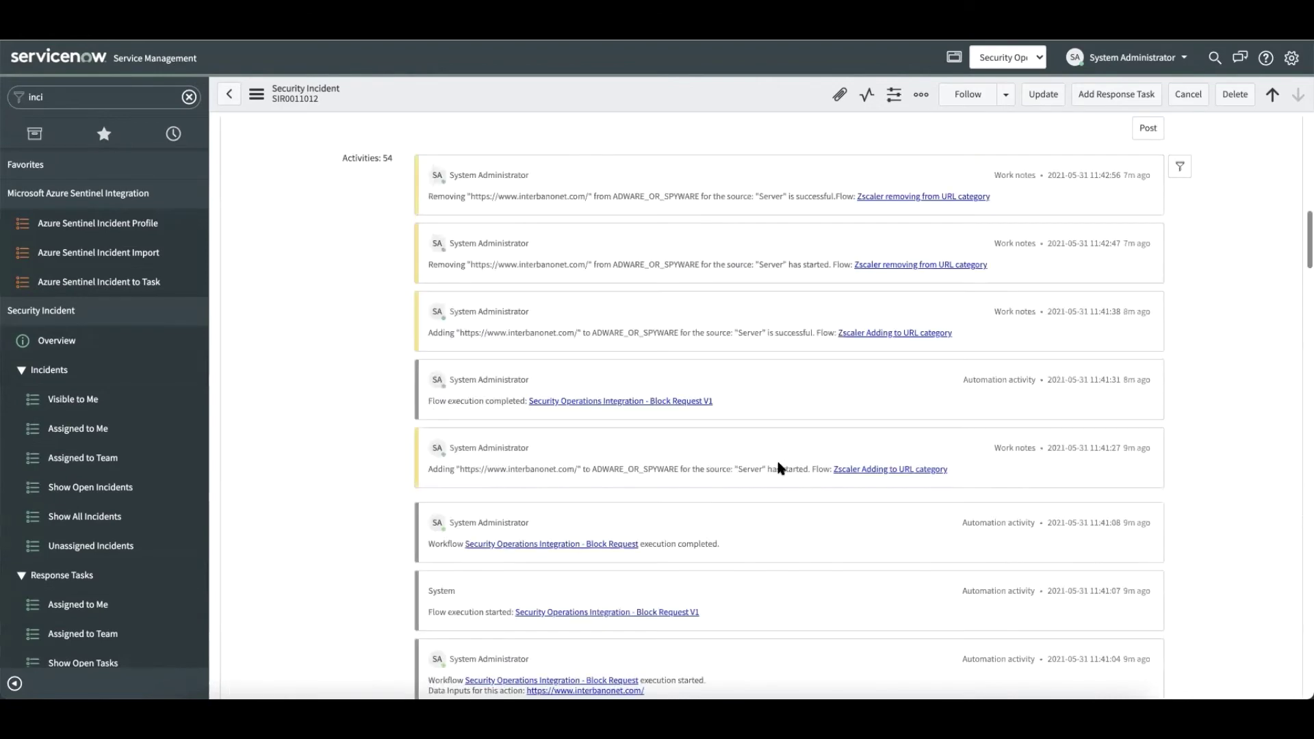
scroll(779, 464, down, 15)
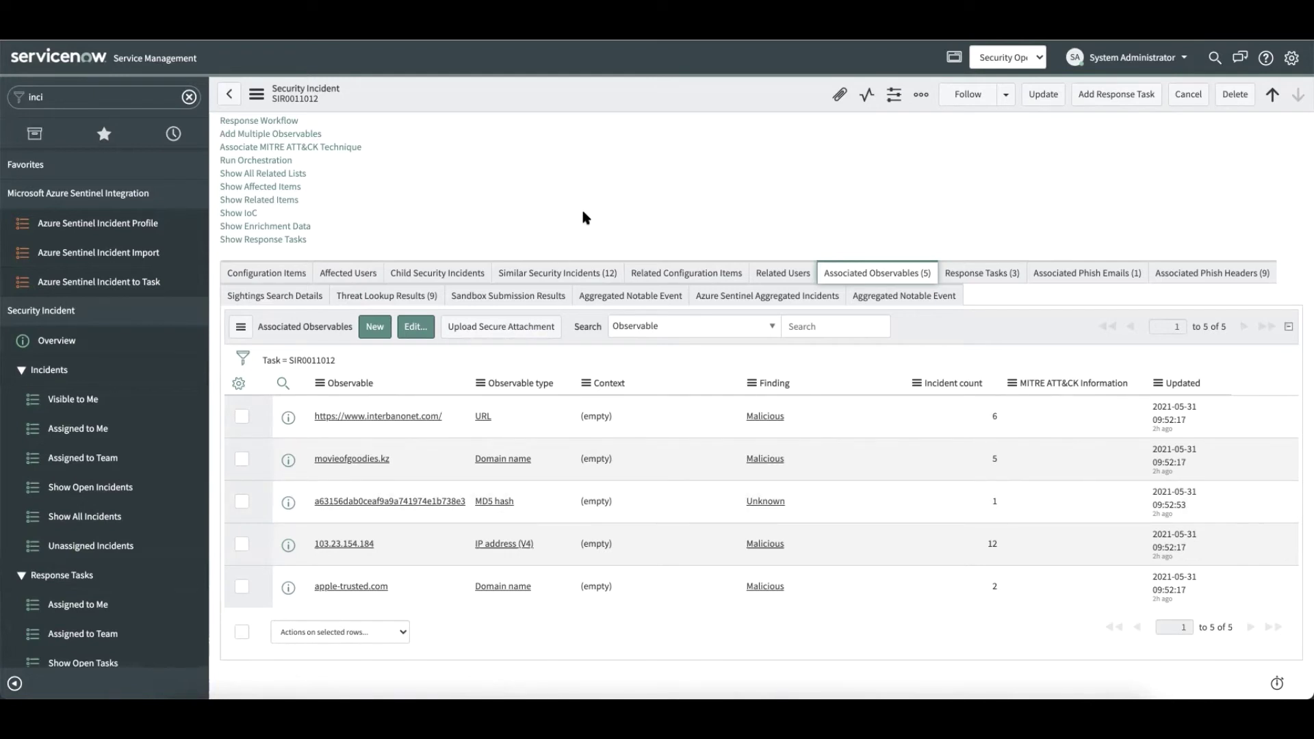
click(975, 273)
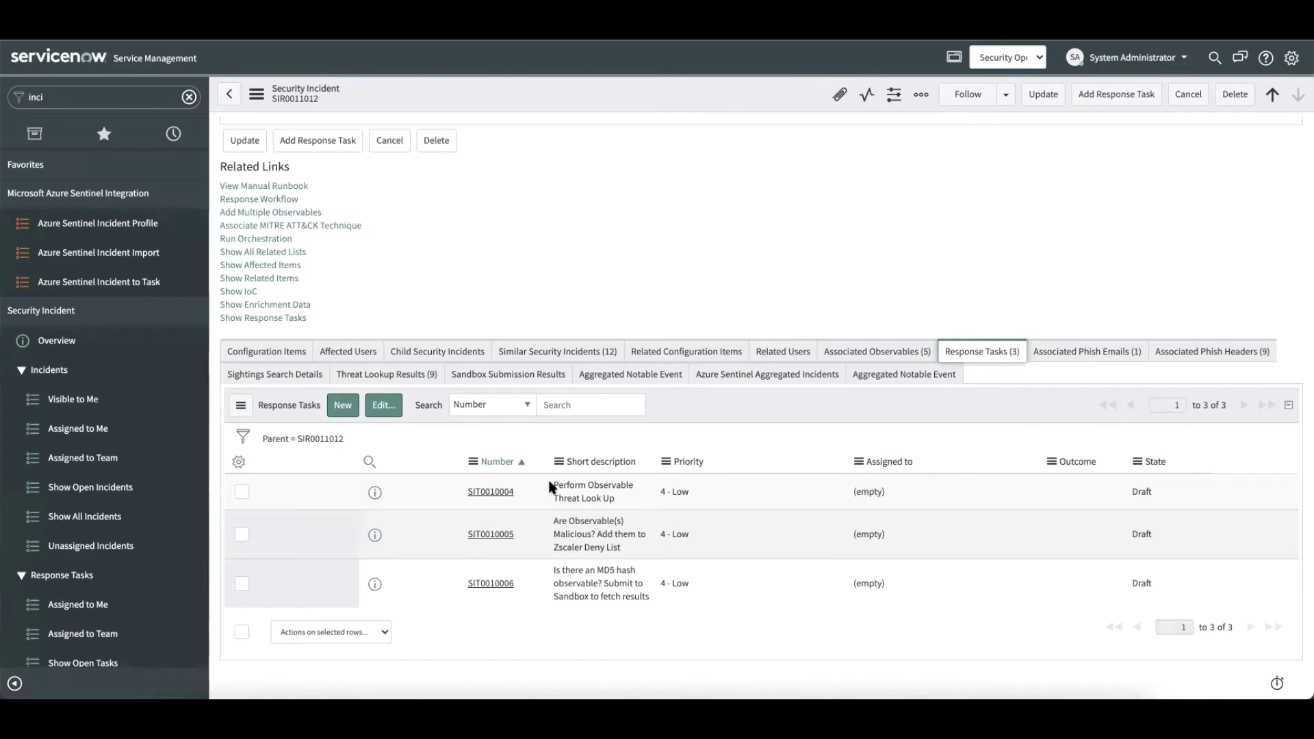
click(840, 353)
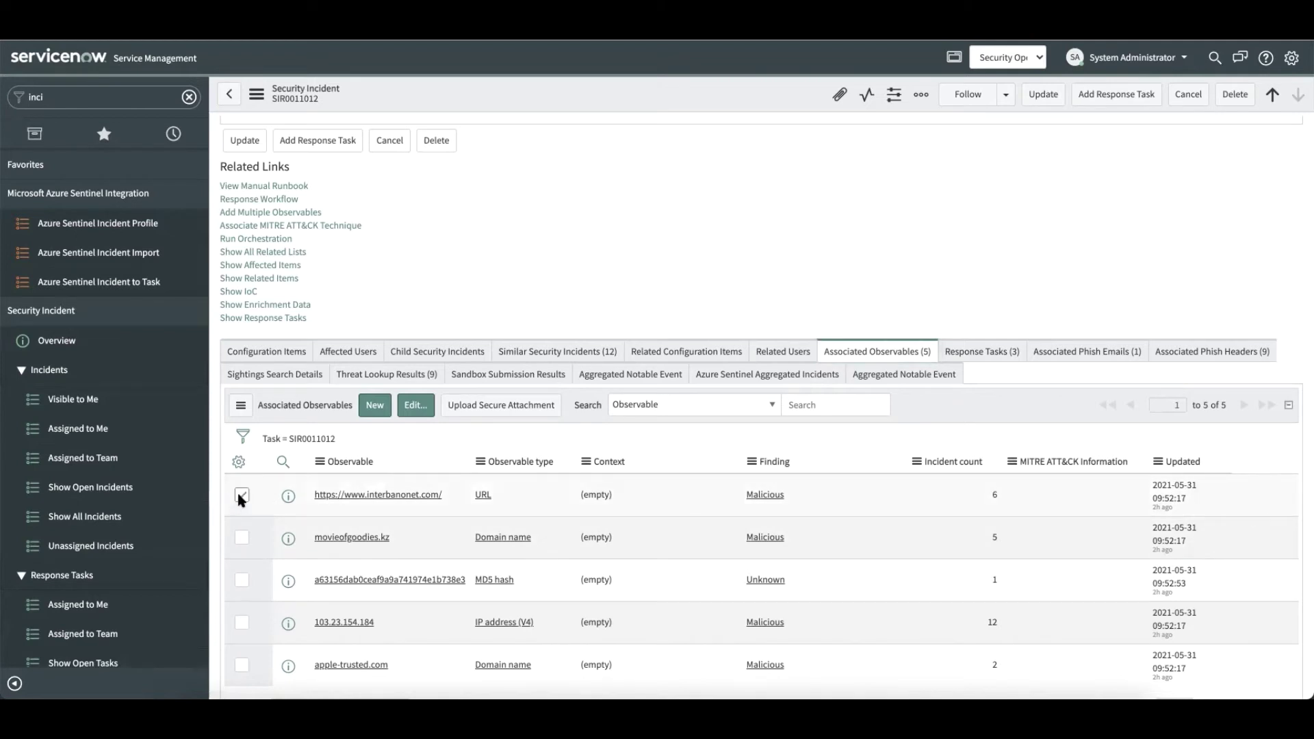
Run a threat lookup on the interbanonet.com URL observable.
scroll(241, 500, down, 2)
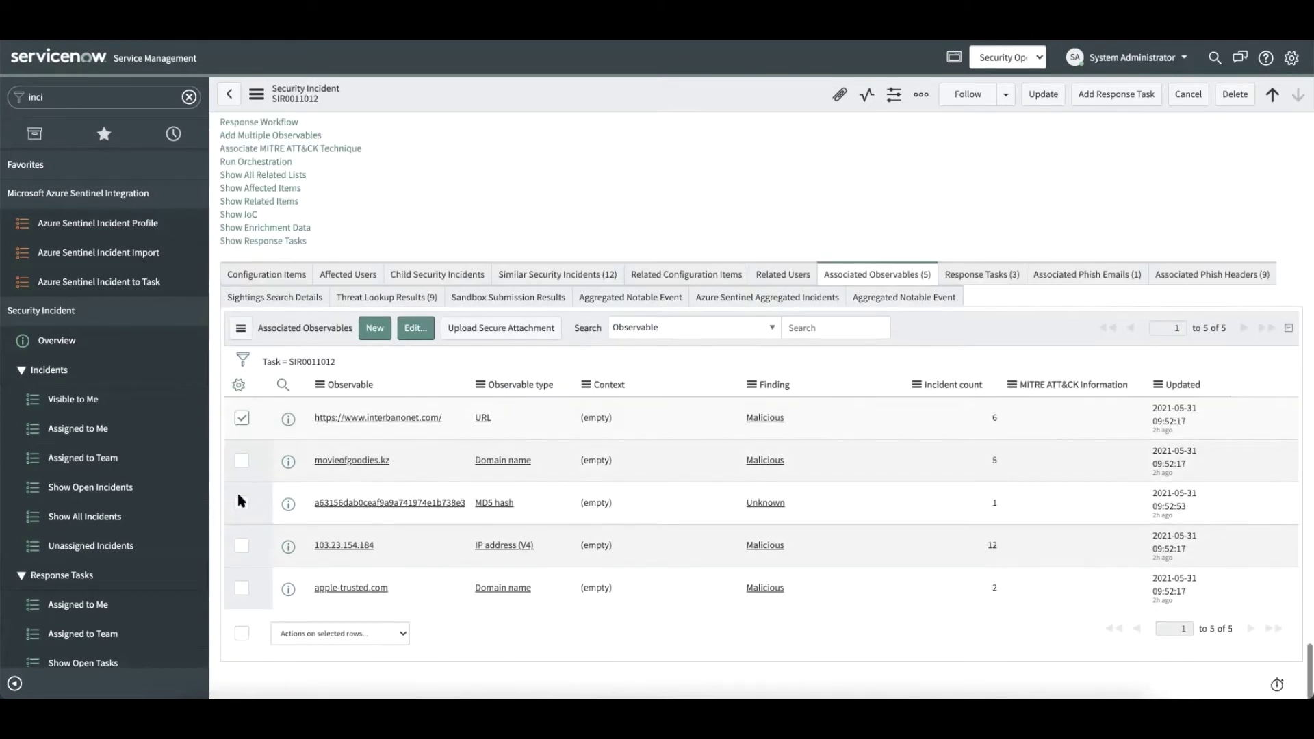
click(242, 418)
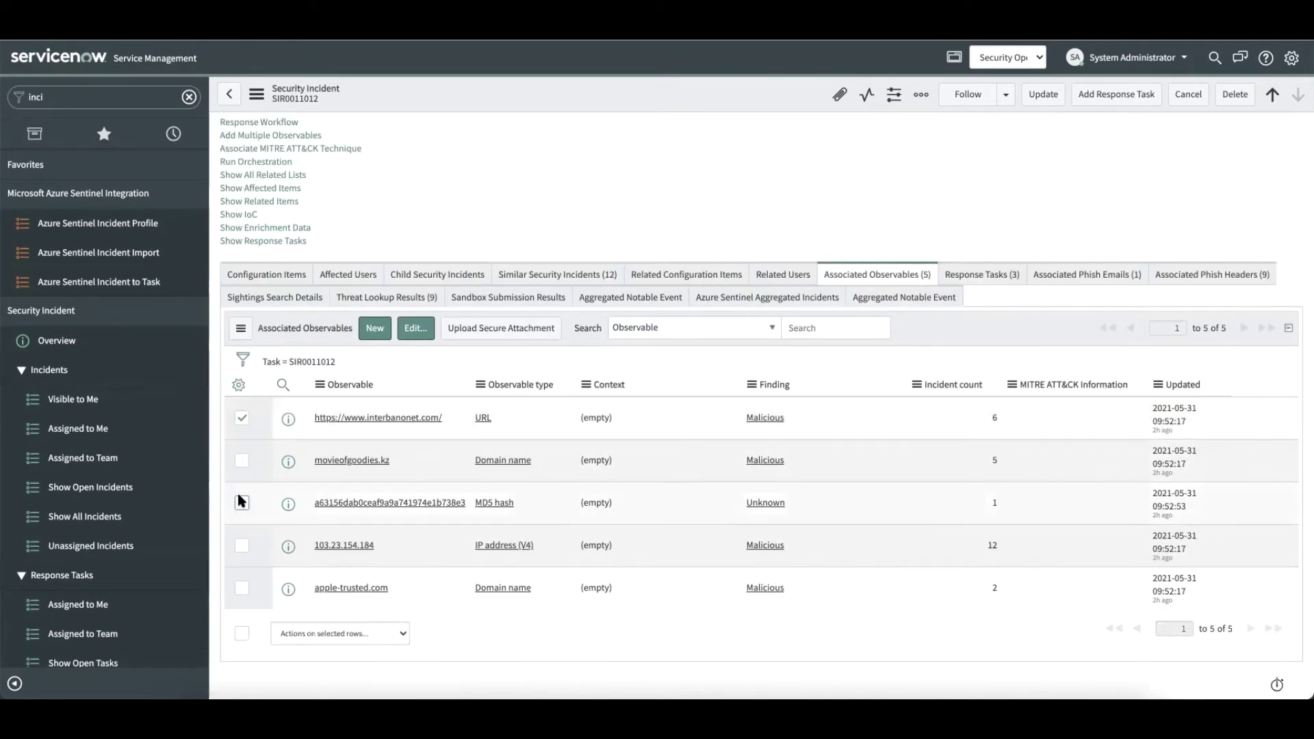
click(315, 636)
click(315, 641)
click(315, 642)
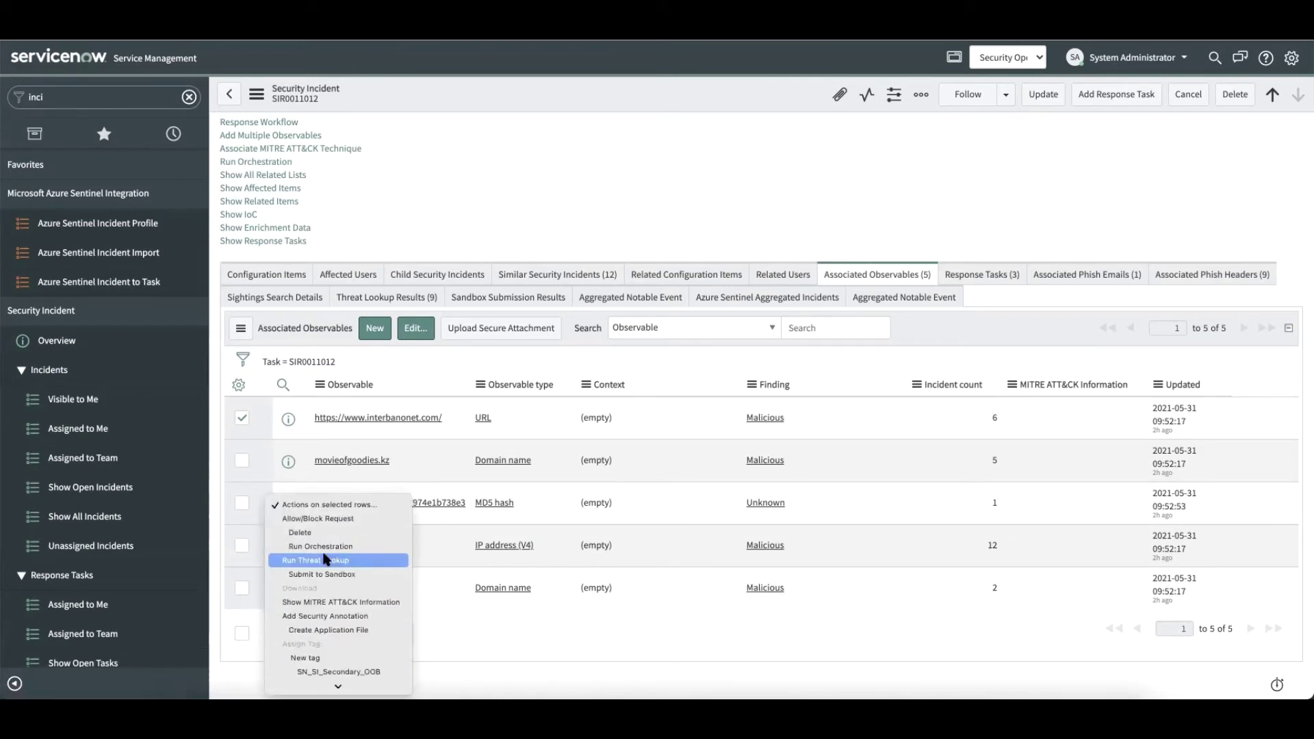
click(324, 560)
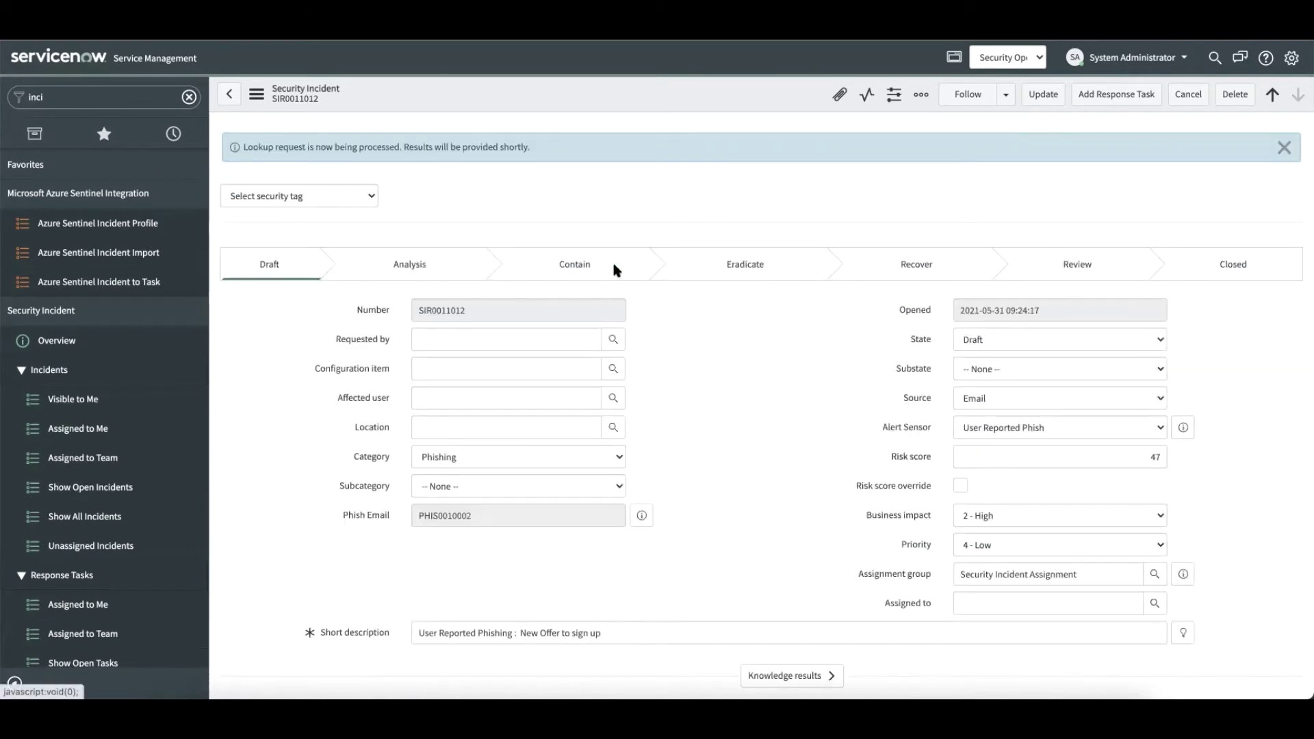
Review the Threat Lookup Results and Response Tasks, then return to Associated Observables.
scroll(614, 267, down, 7)
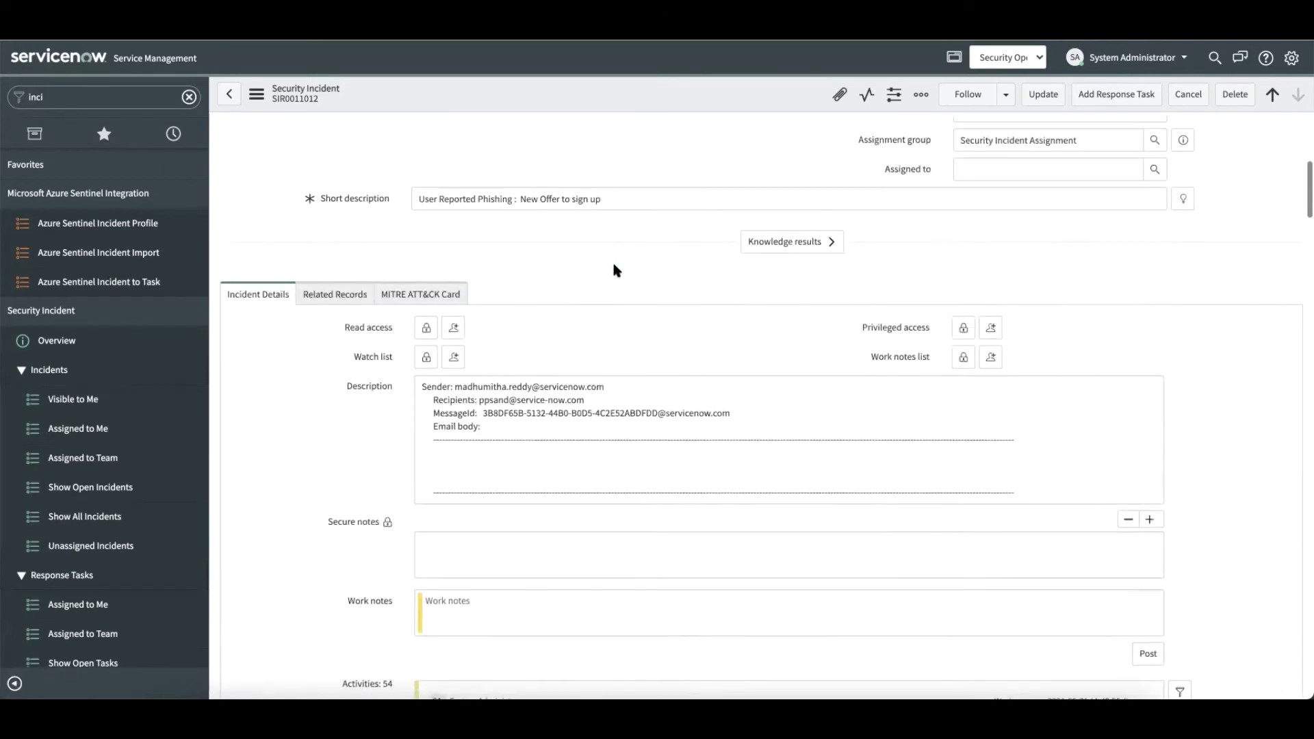
scroll(612, 269, down, 1)
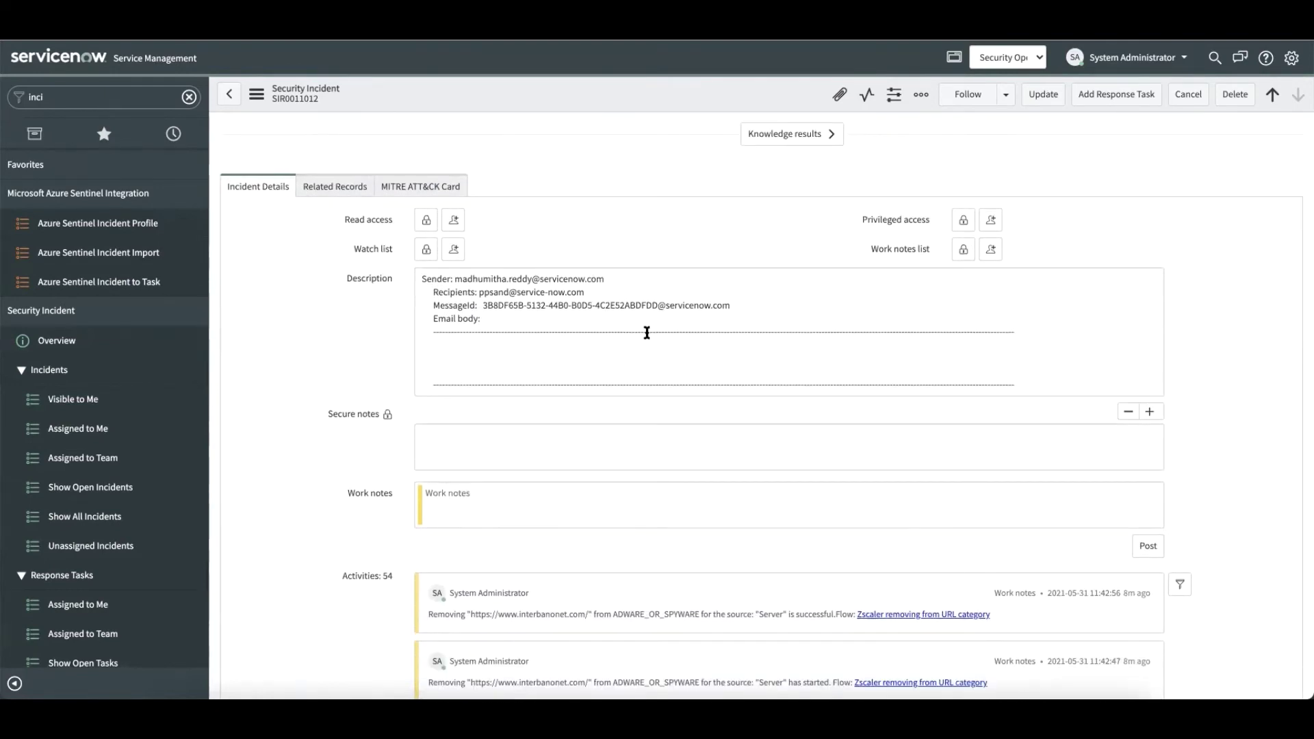
scroll(647, 333, down, 1)
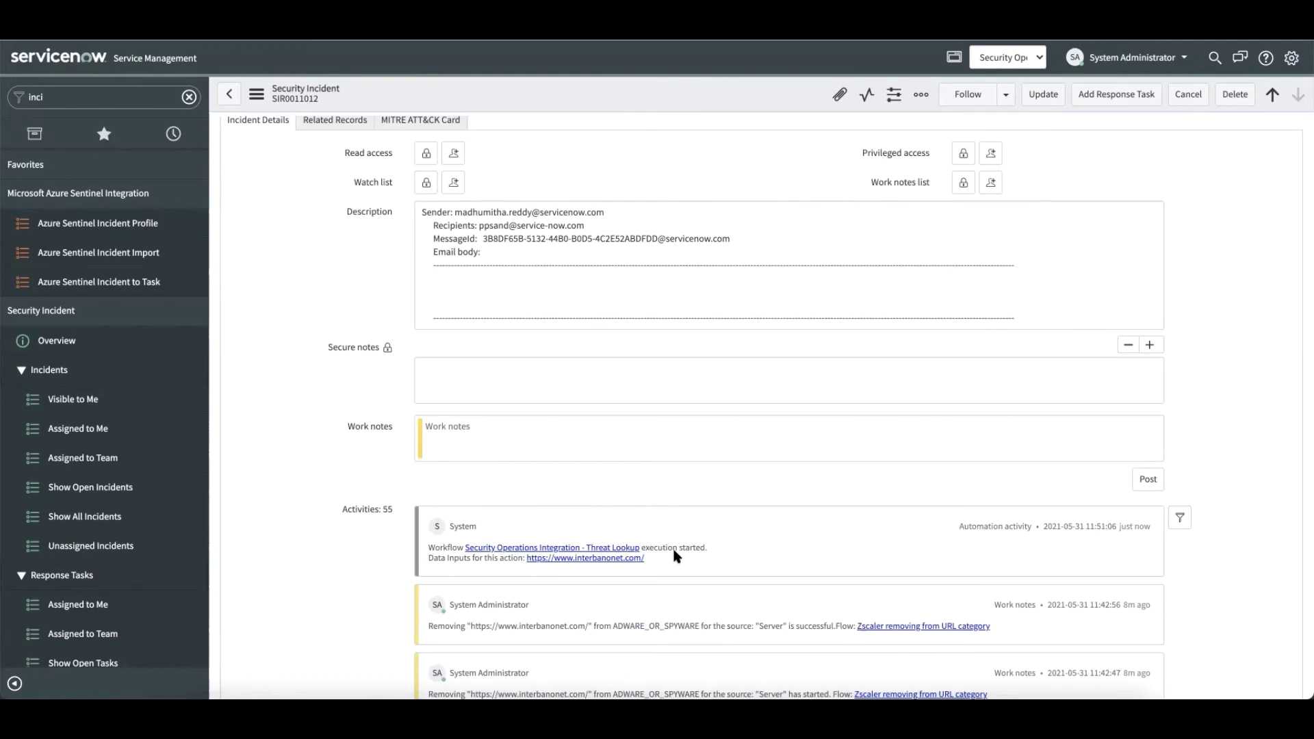
scroll(674, 556, down, 15)
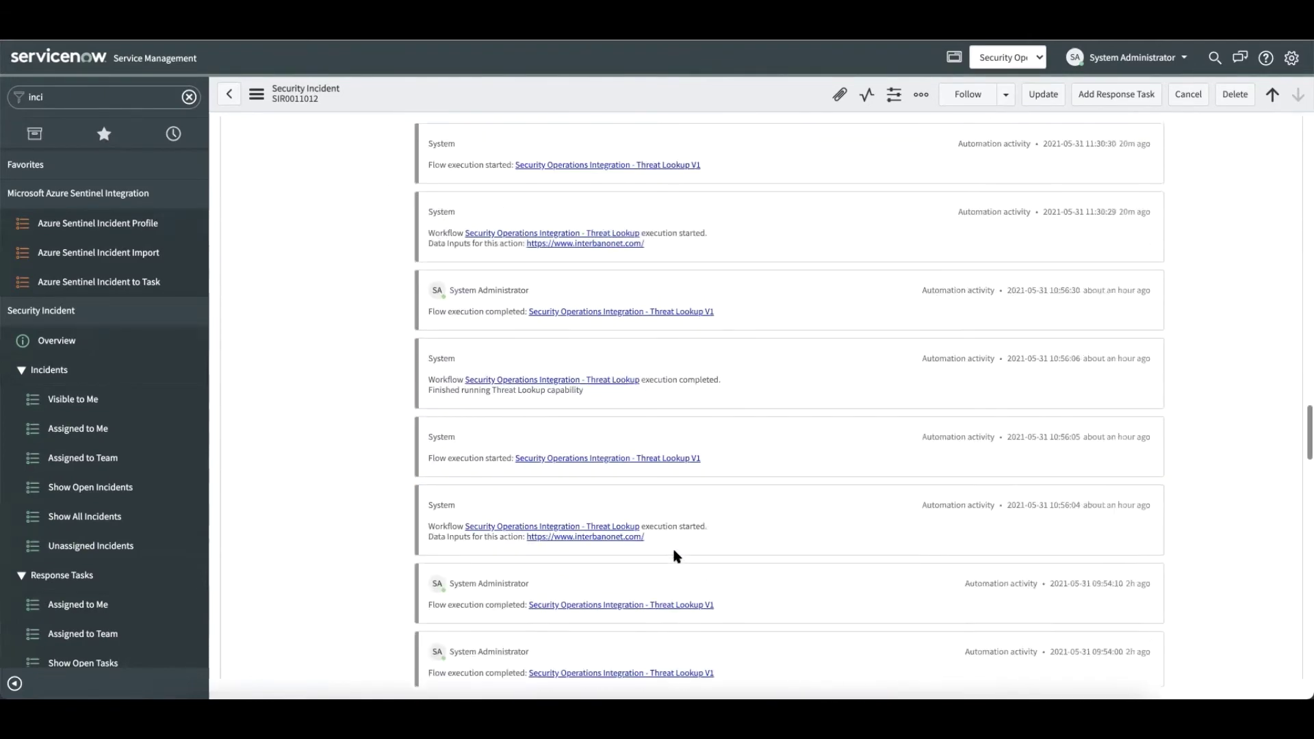
scroll(676, 556, down, 15)
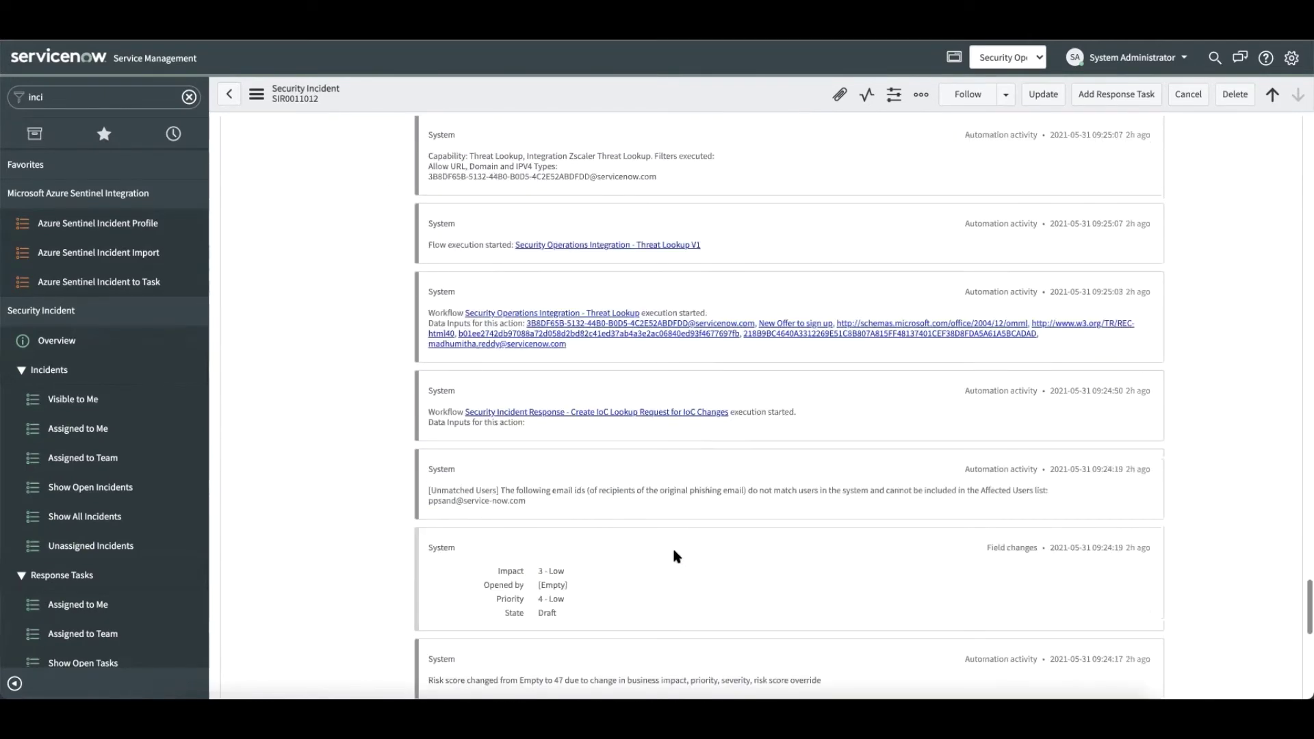
scroll(673, 547, down, 10)
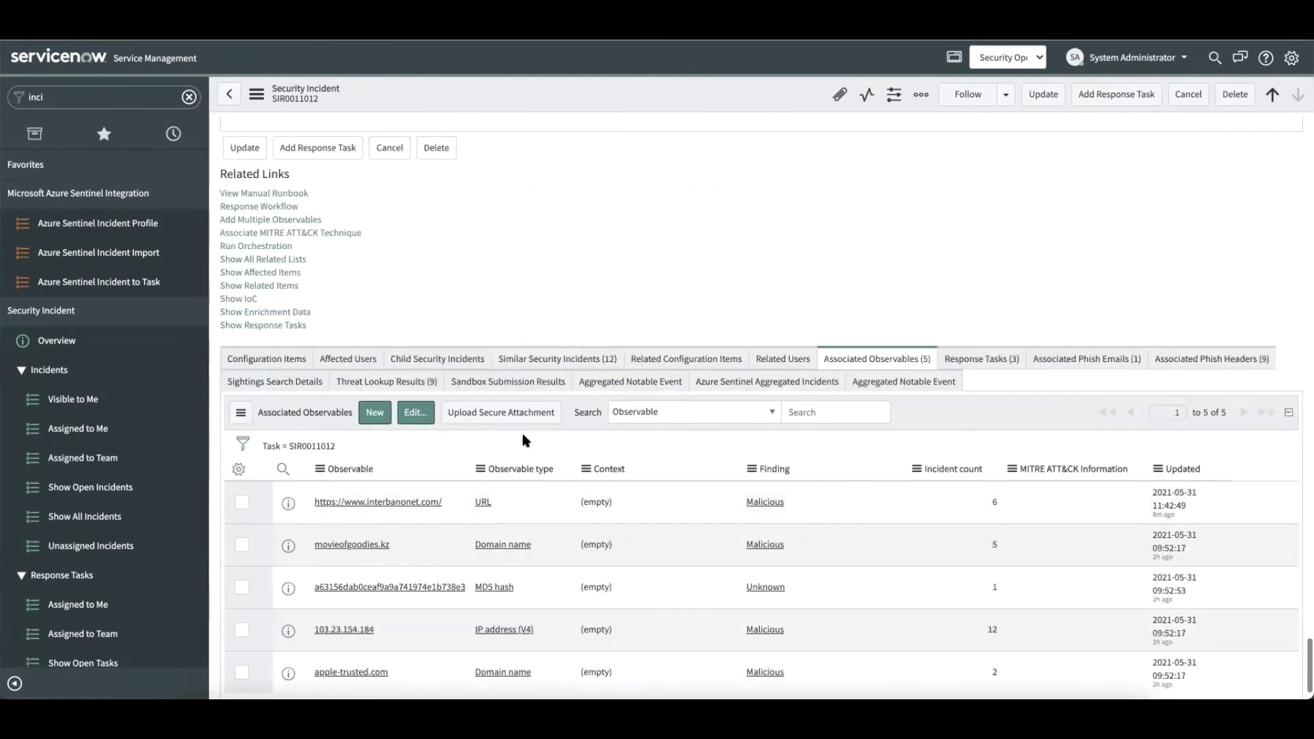
click(387, 382)
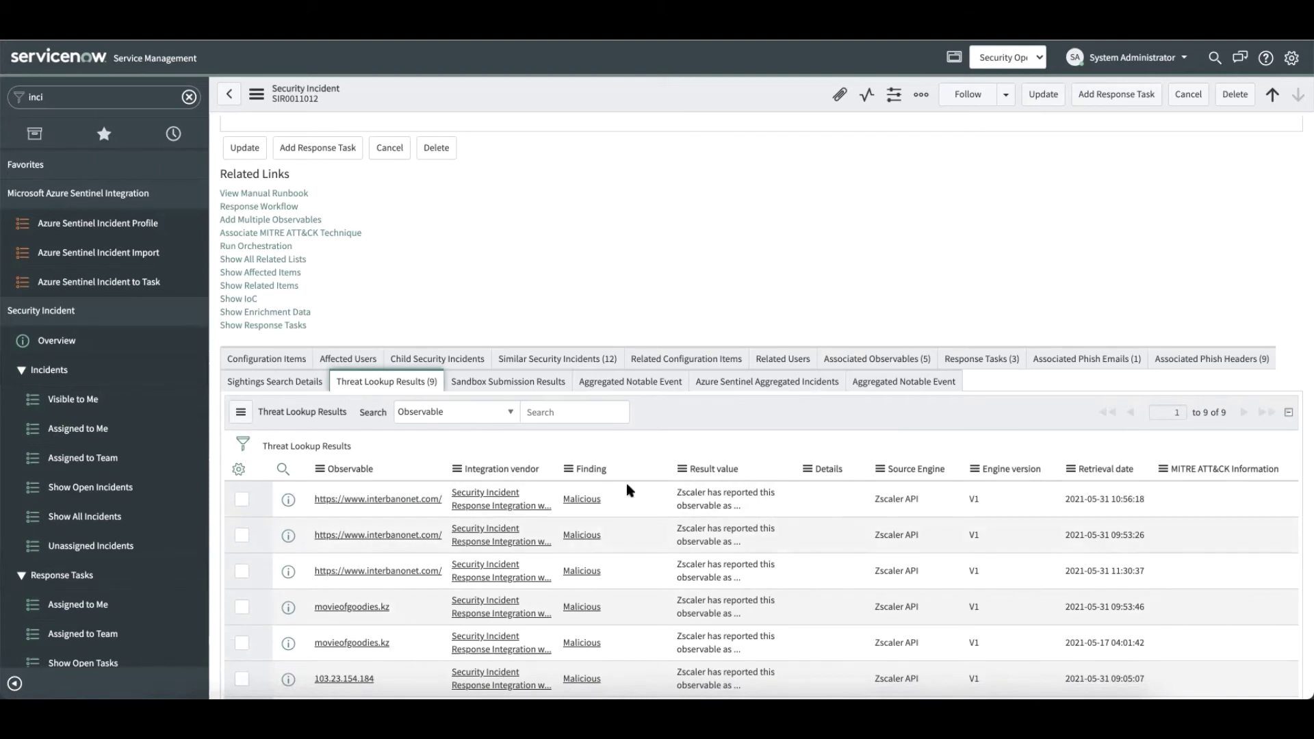
scroll(533, 531, down, 1)
scroll(533, 529, down, 3)
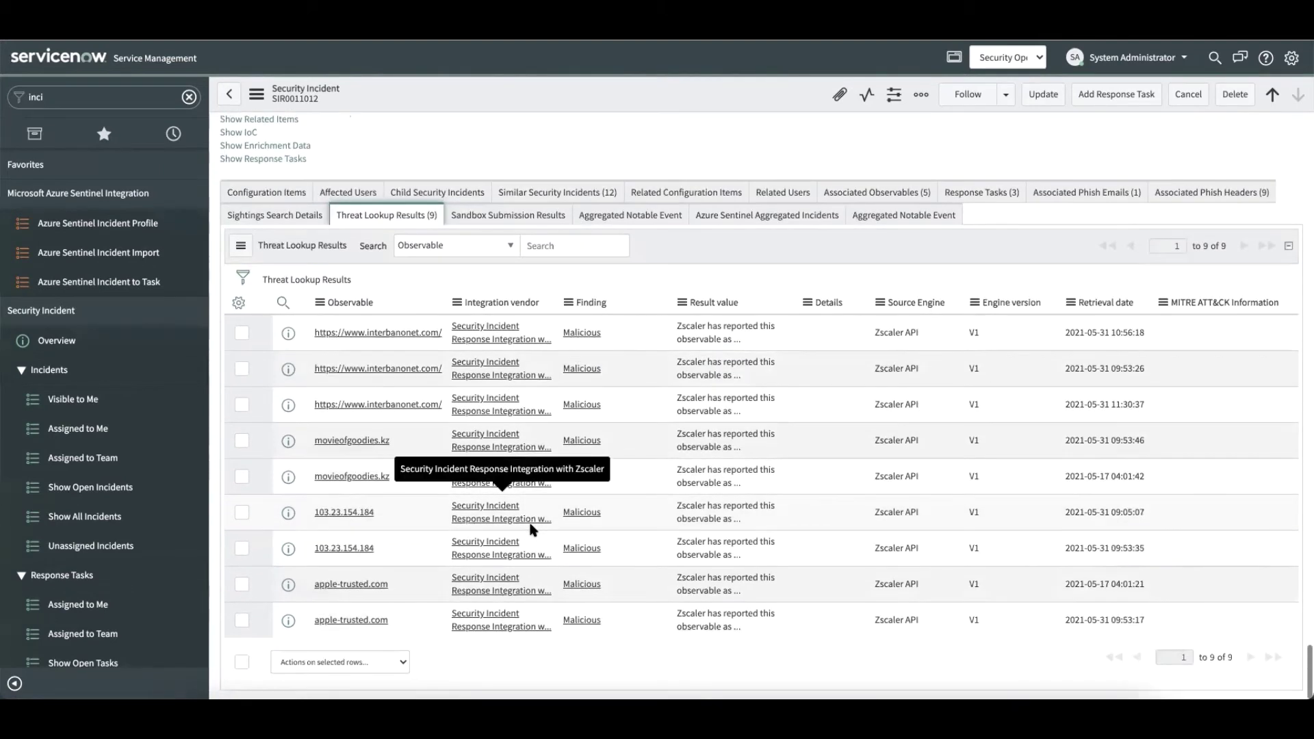
click(985, 194)
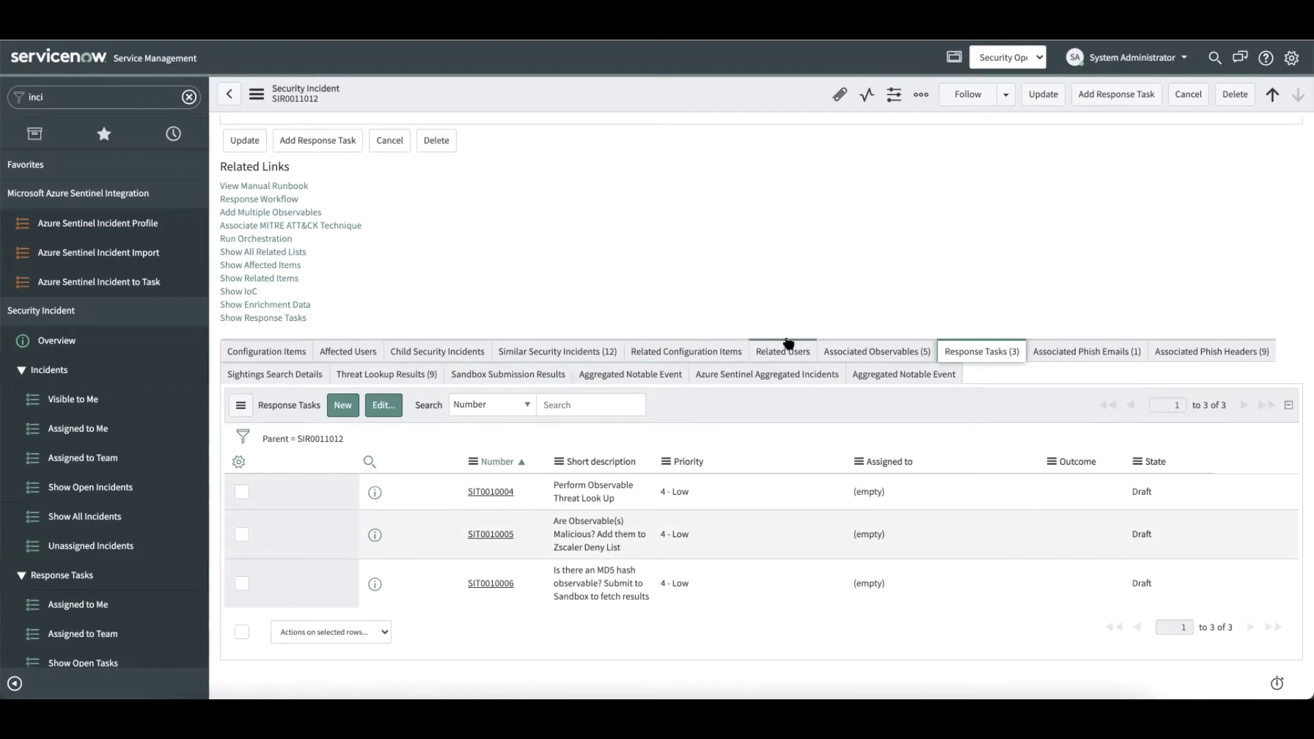
click(828, 352)
Submit a block request adding interbanonet.com to implementation Zscaler - Server - ADWARE_OR_SPYWARE.
click(241, 494)
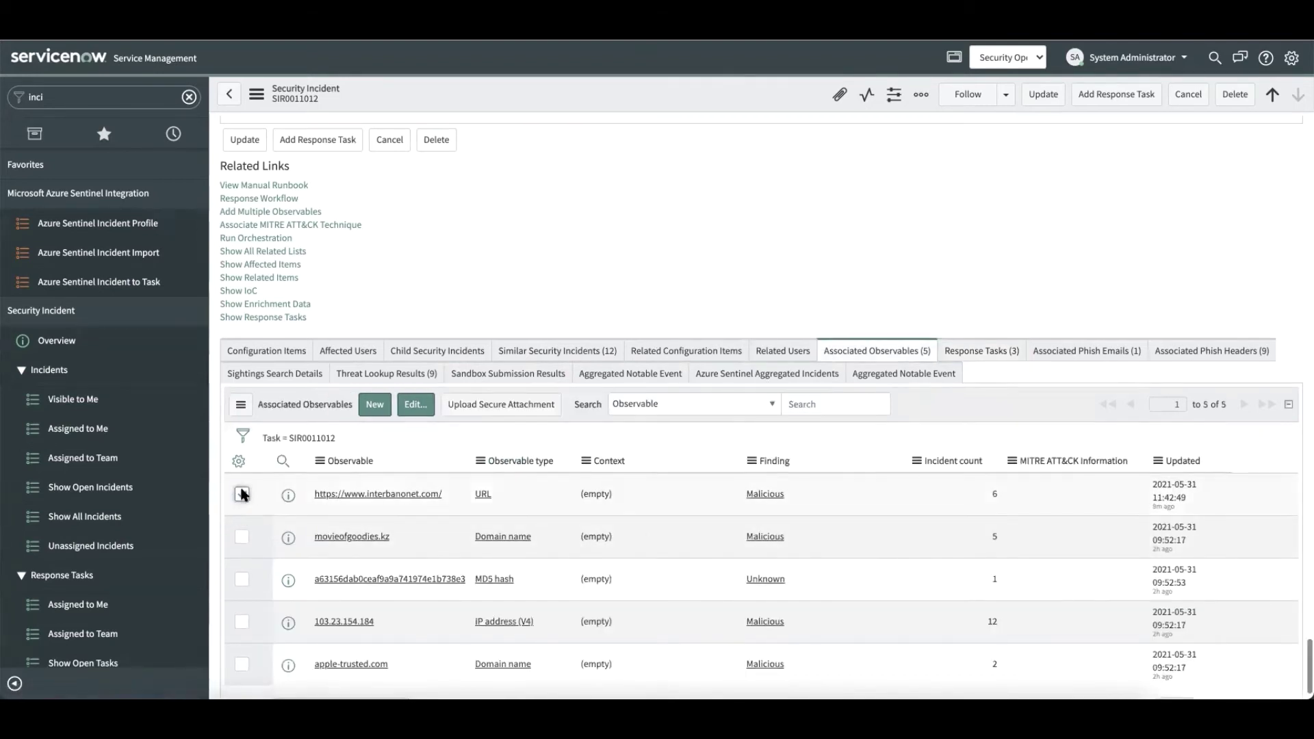
scroll(243, 506, down, 2)
click(301, 632)
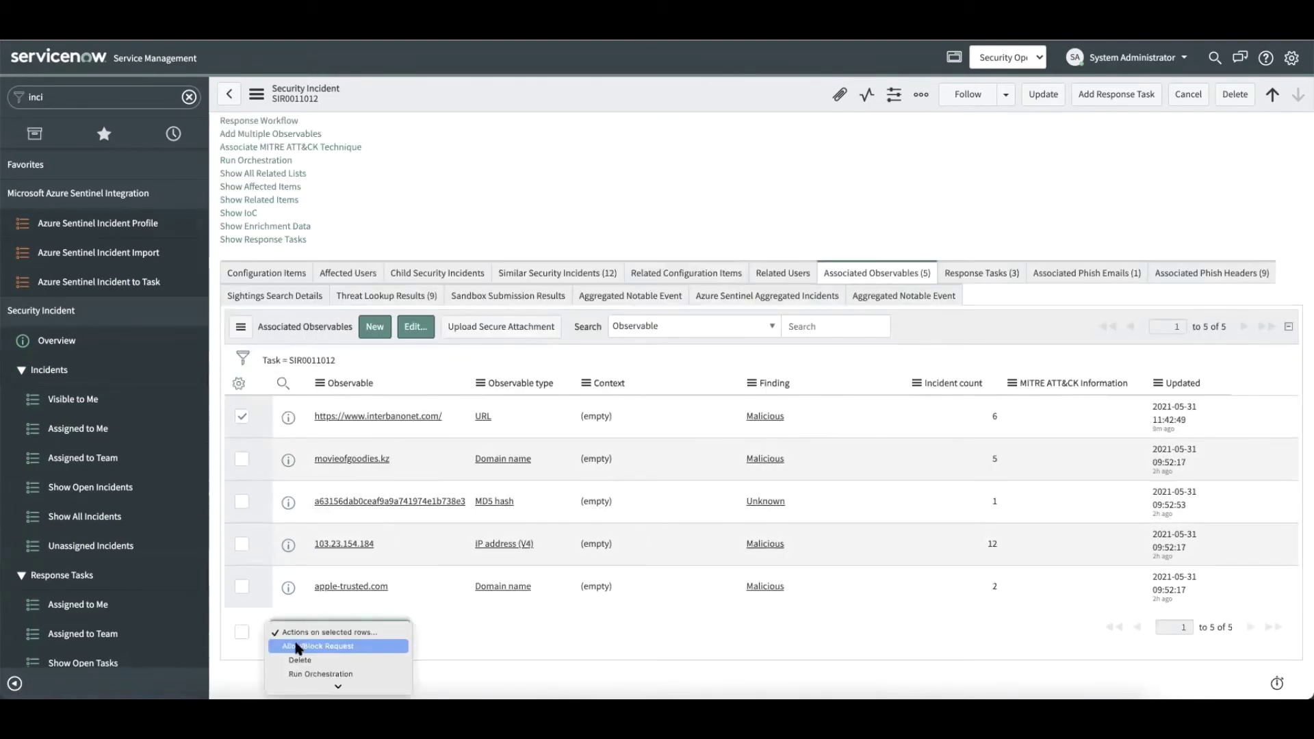
click(299, 651)
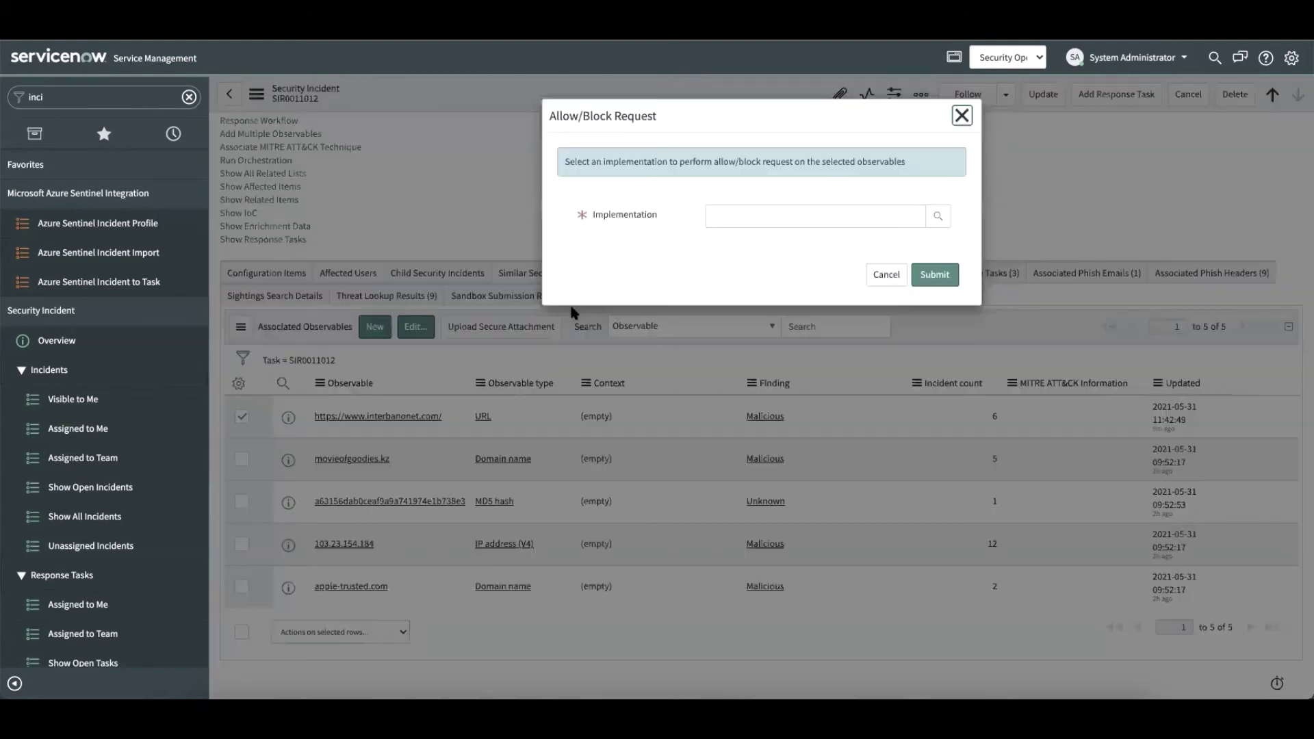
click(938, 218)
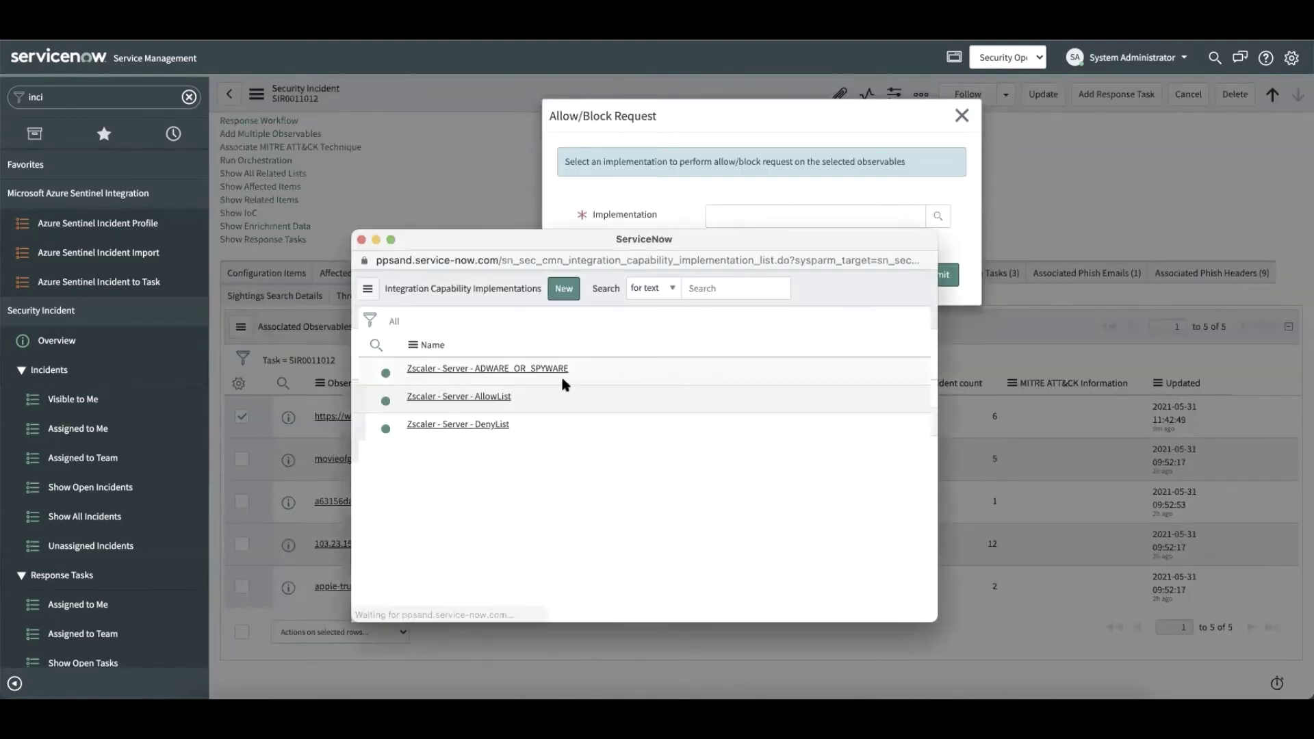
click(519, 422)
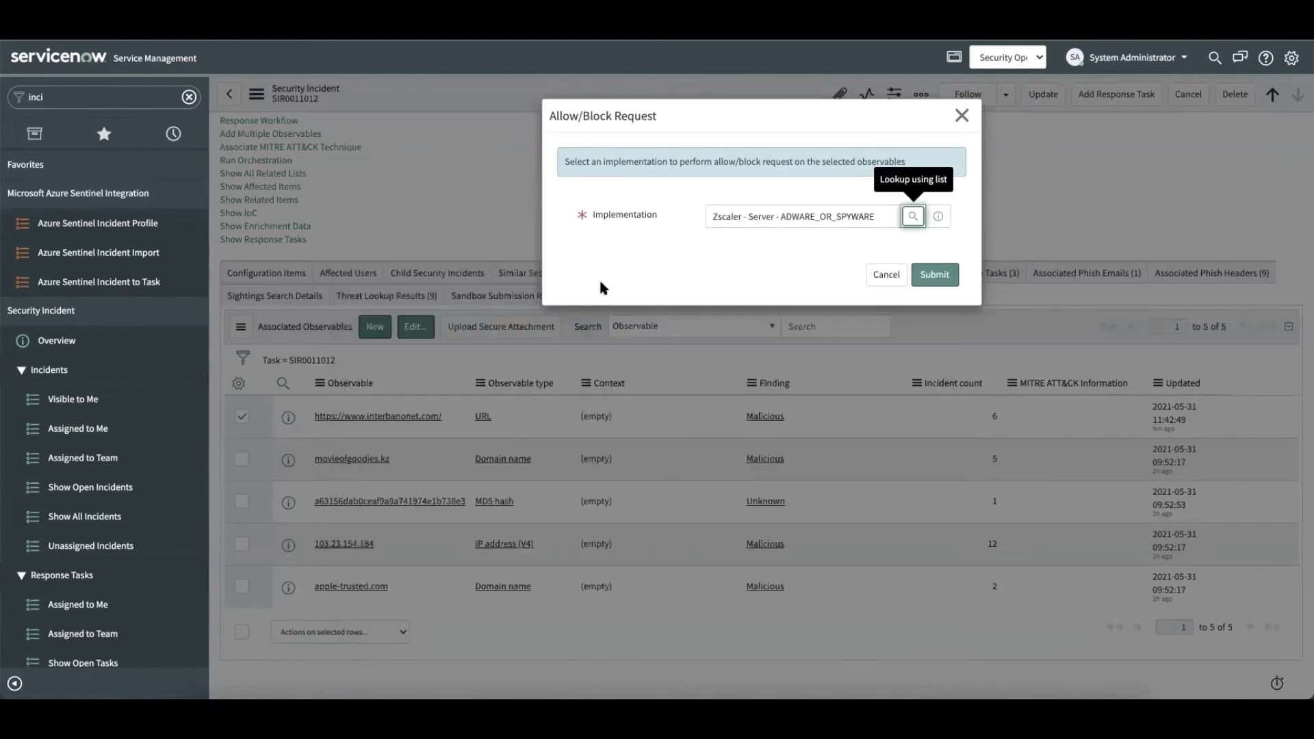
click(933, 274)
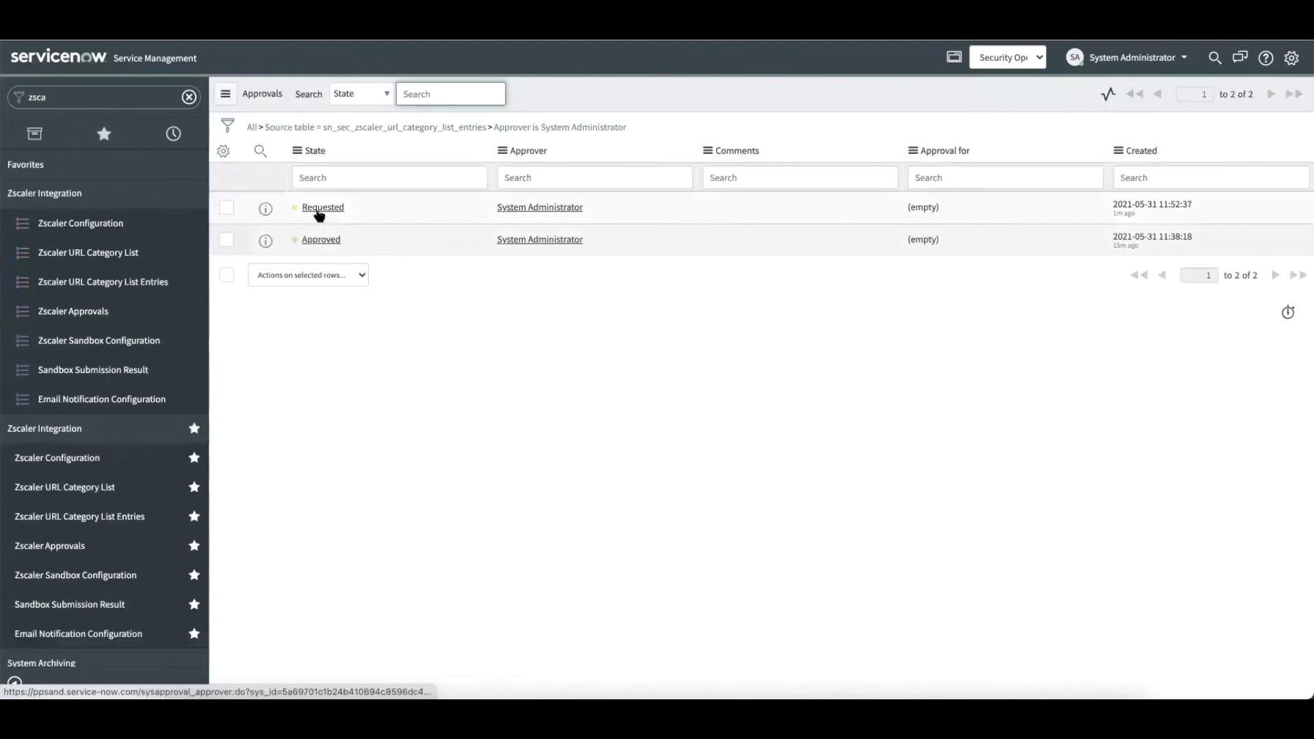
click(318, 214)
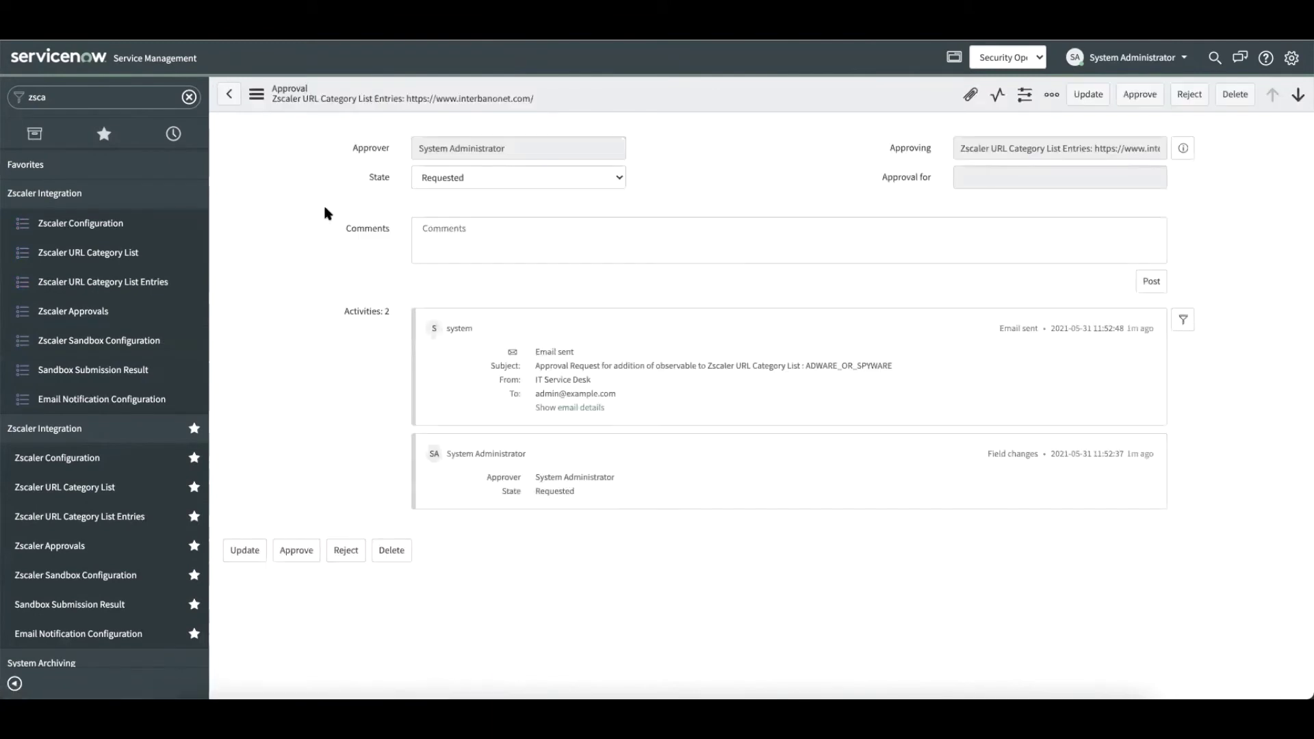
click(1140, 95)
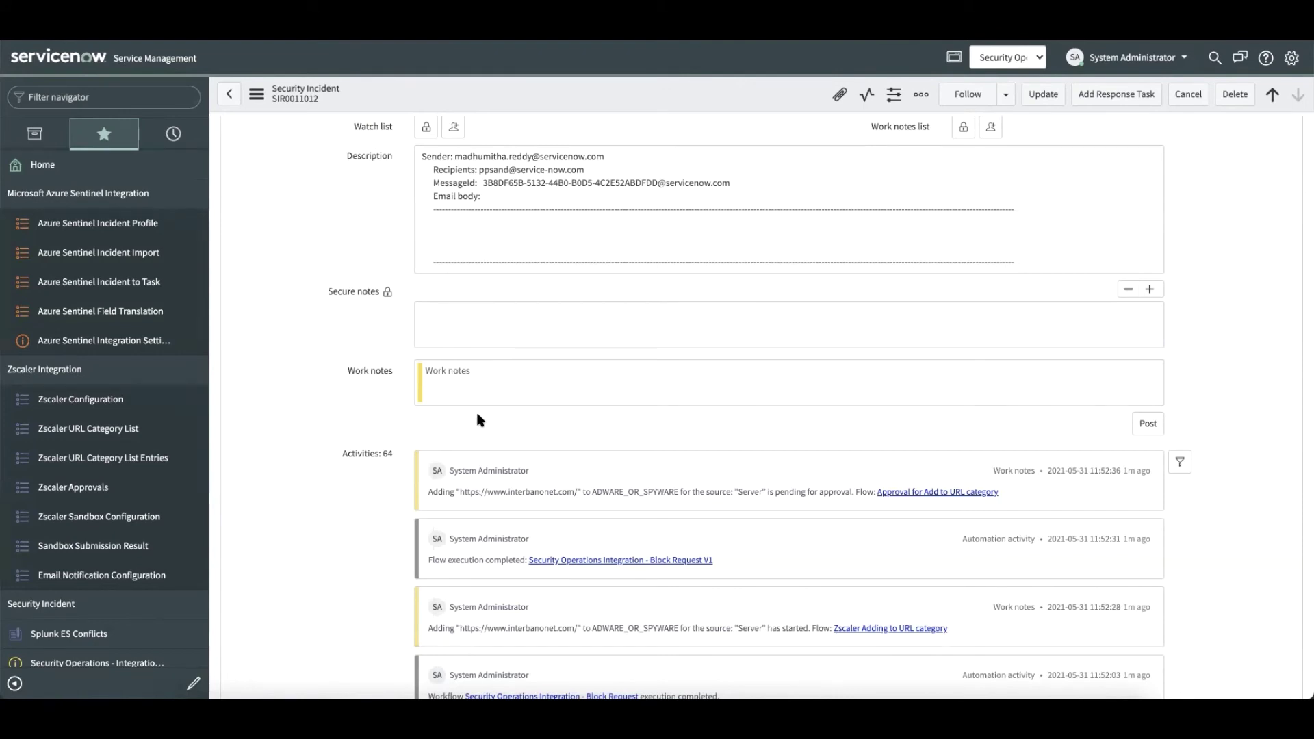
scroll(477, 412, up, 2)
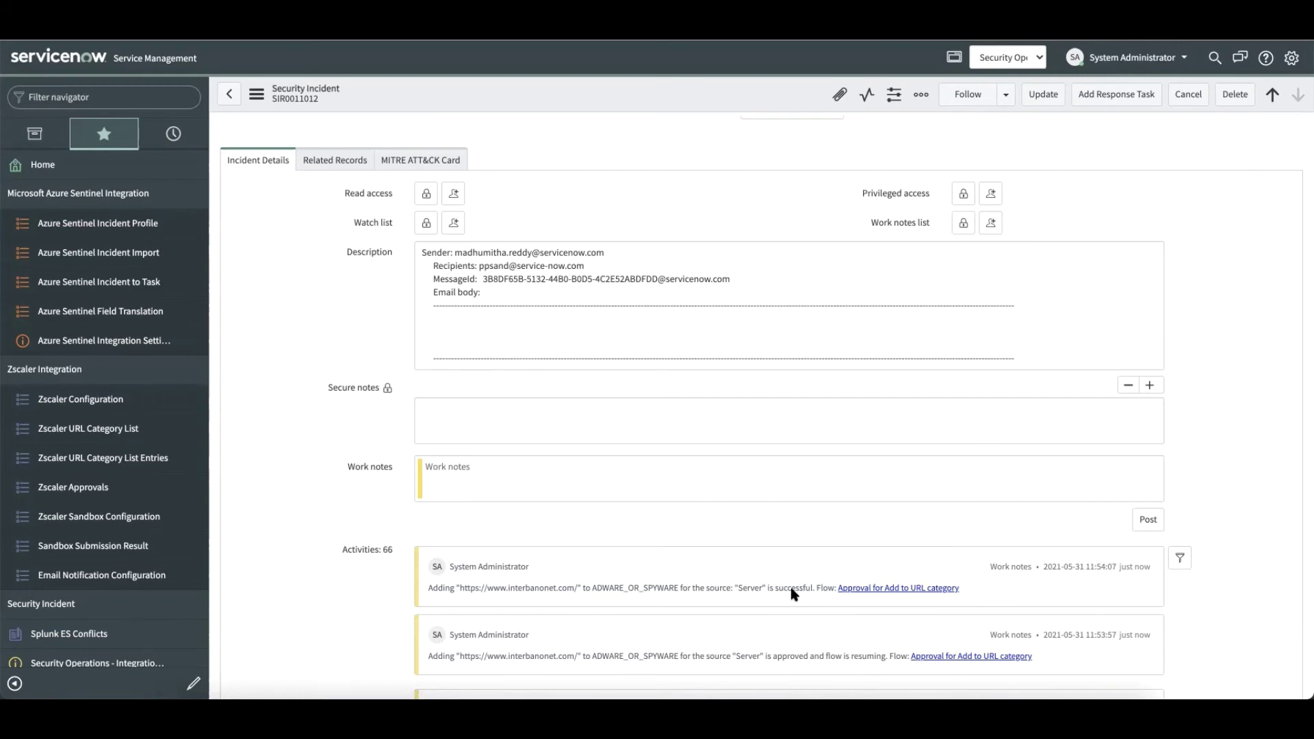
scroll(790, 587, up, 15)
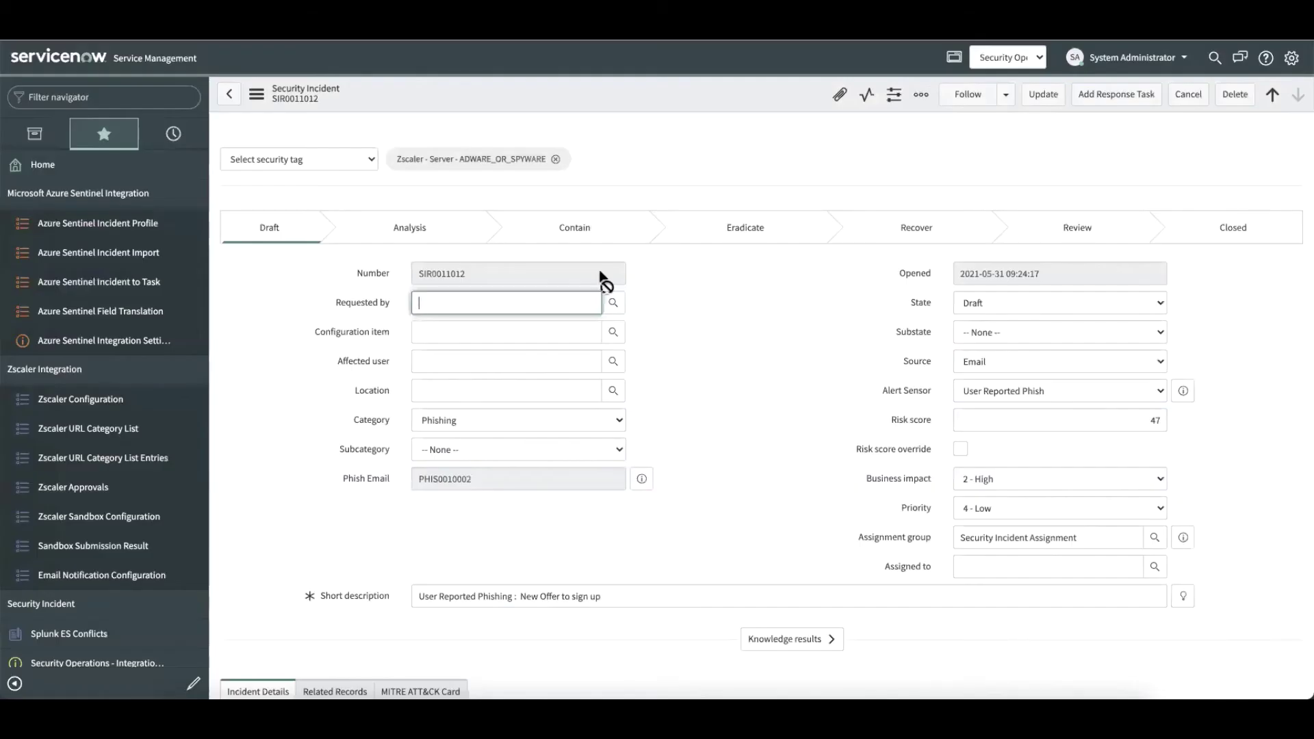
Show the incident's Response Tasks, then its five Associated Observables: URL, domains, MD5 hash and IP.
scroll(602, 278, down, 10)
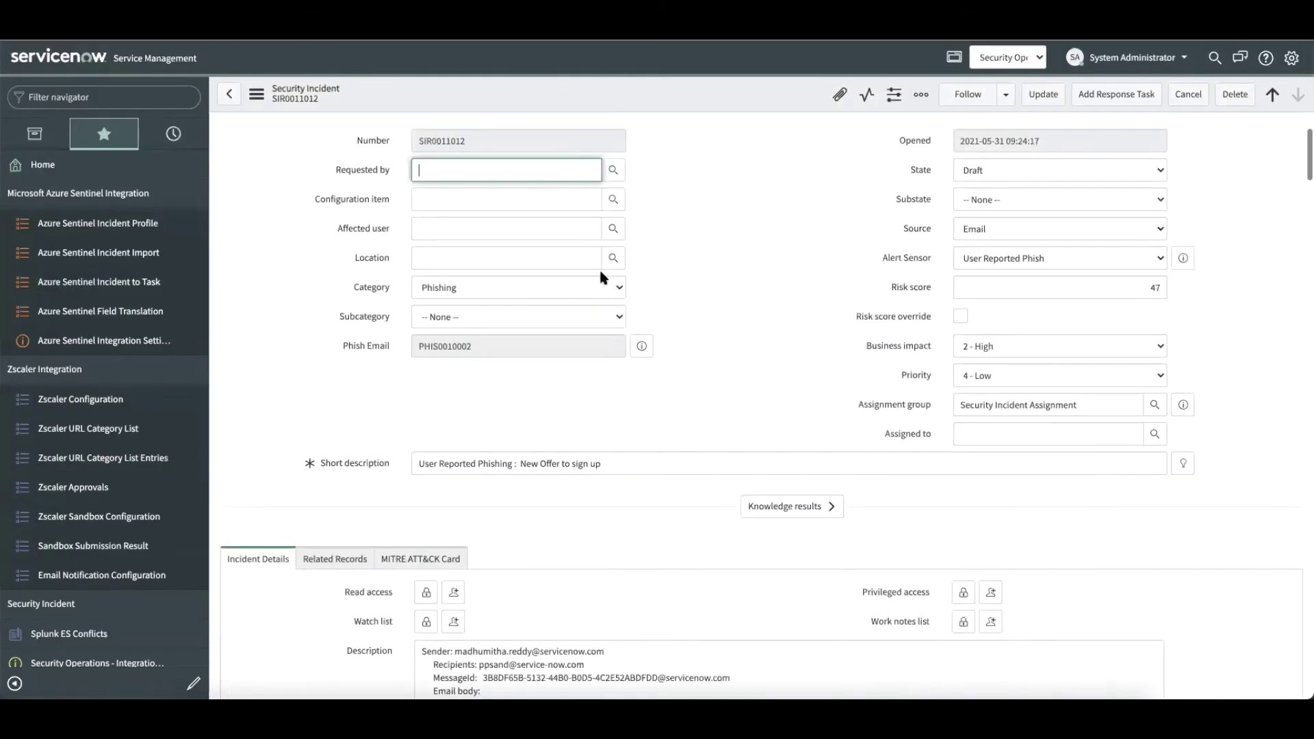
scroll(602, 277, down, 20)
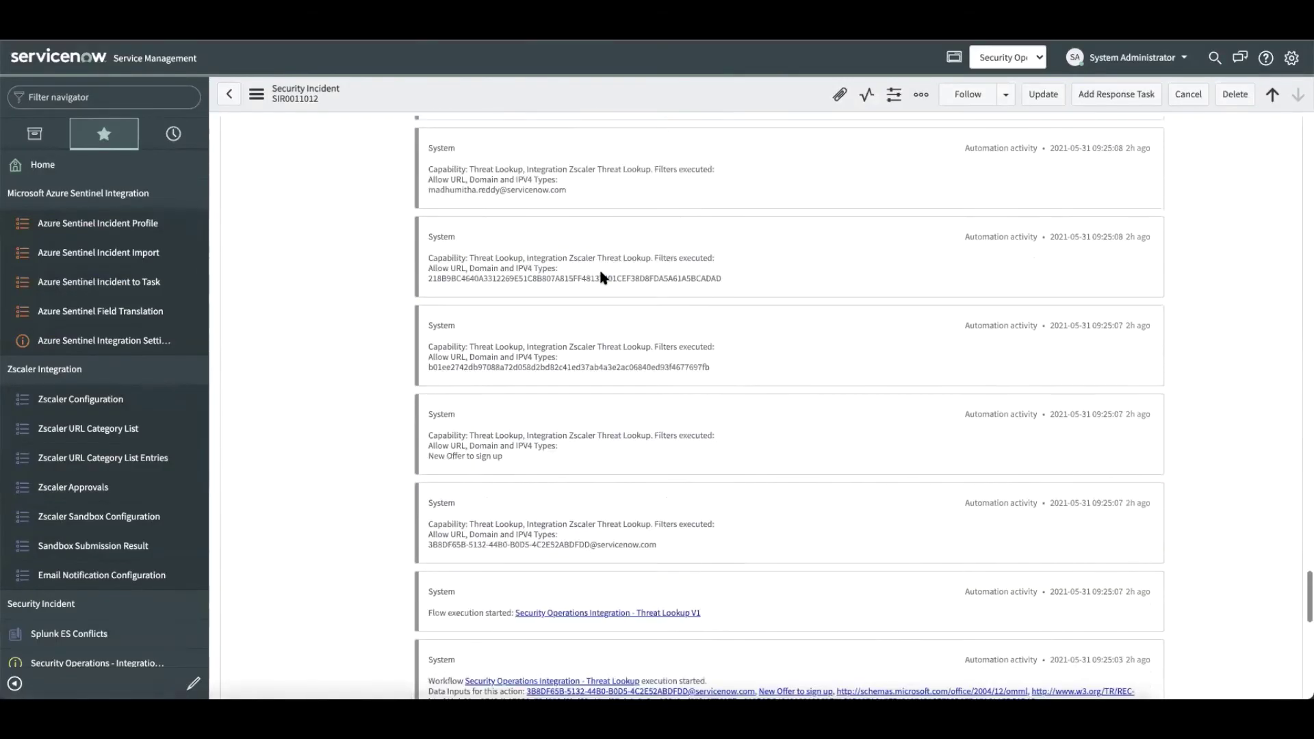
click(981, 466)
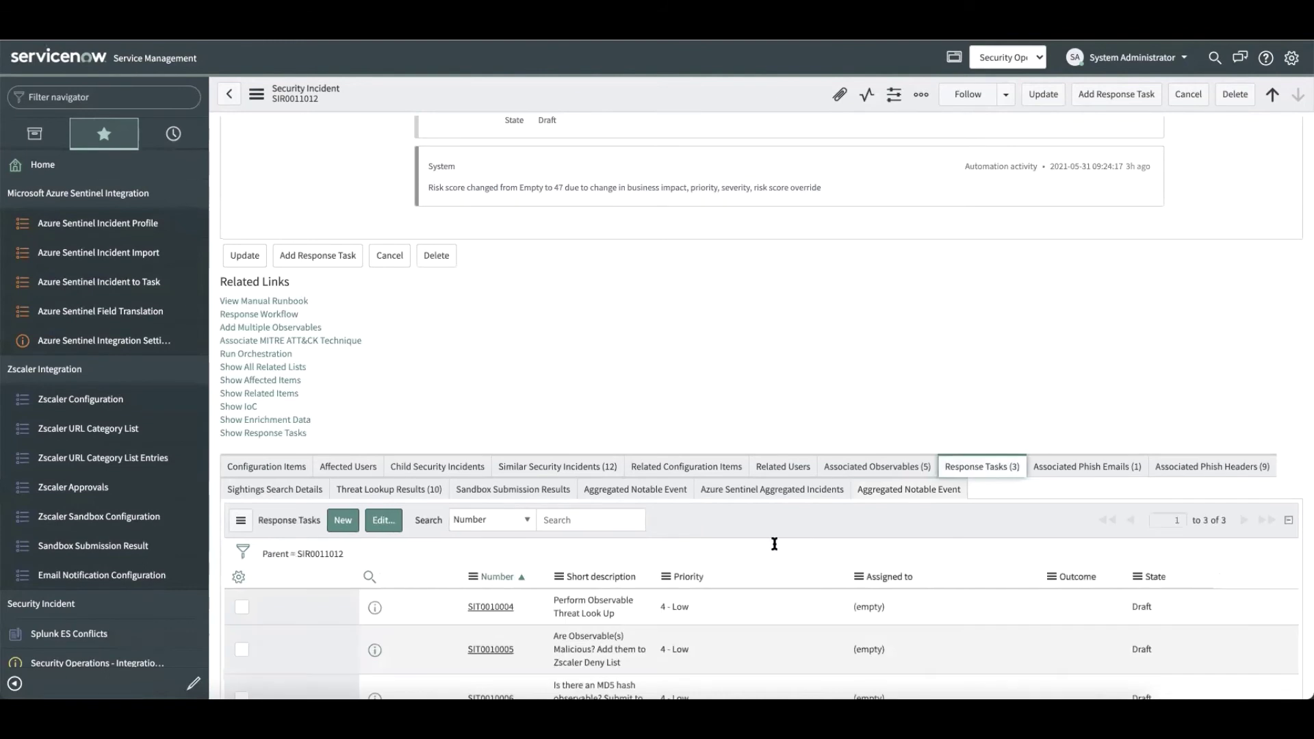
scroll(563, 586, down, 2)
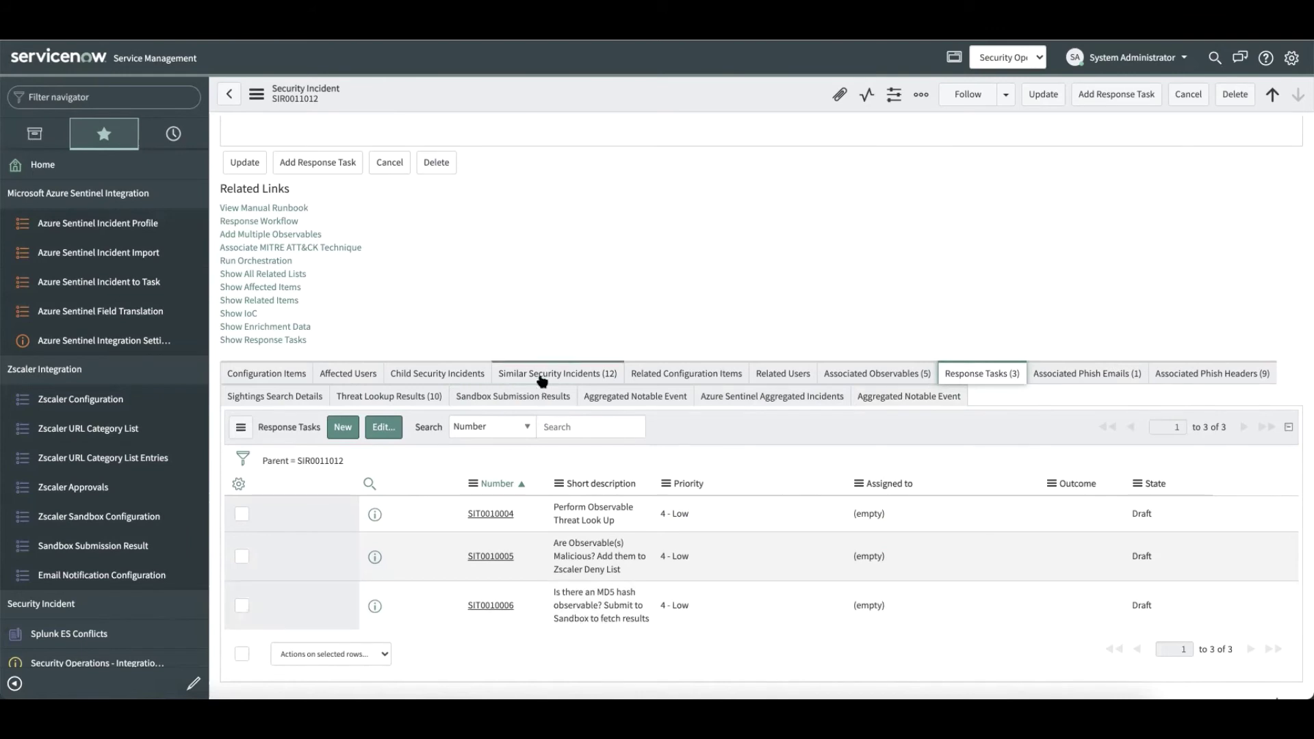
click(854, 375)
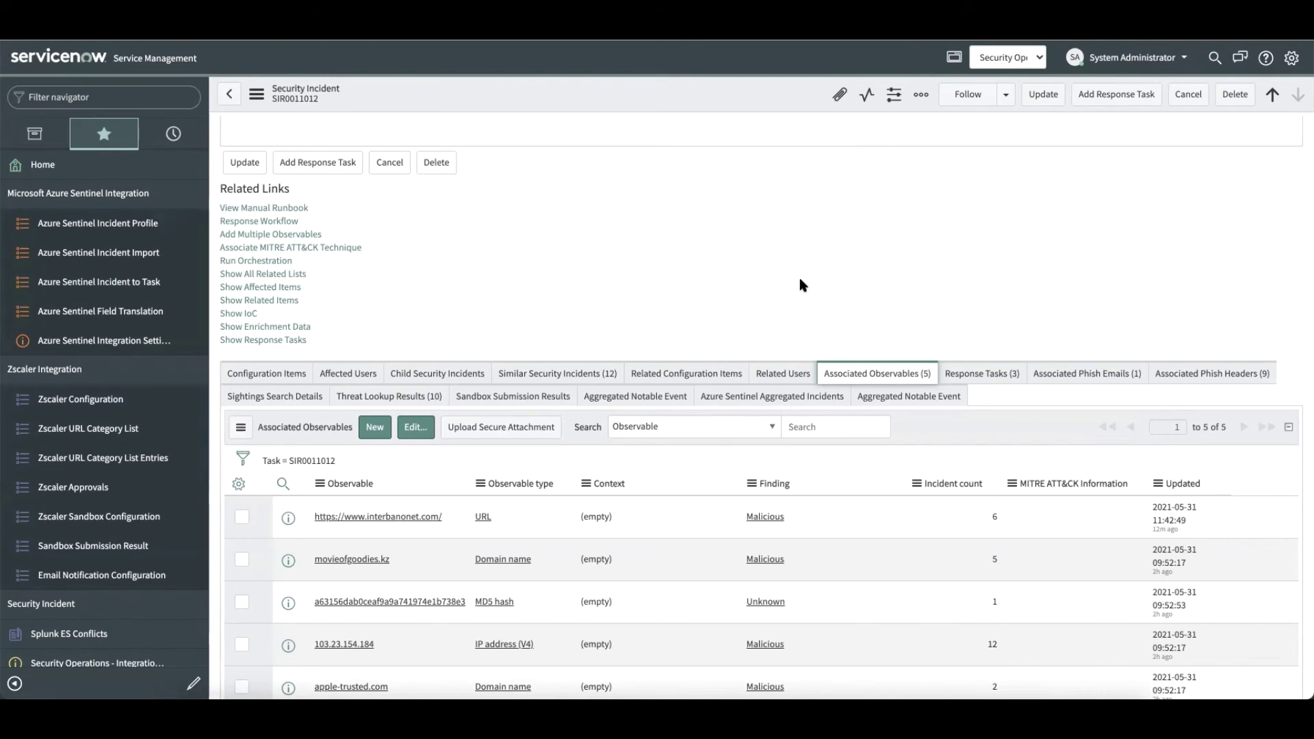
scroll(548, 267, down, 1)
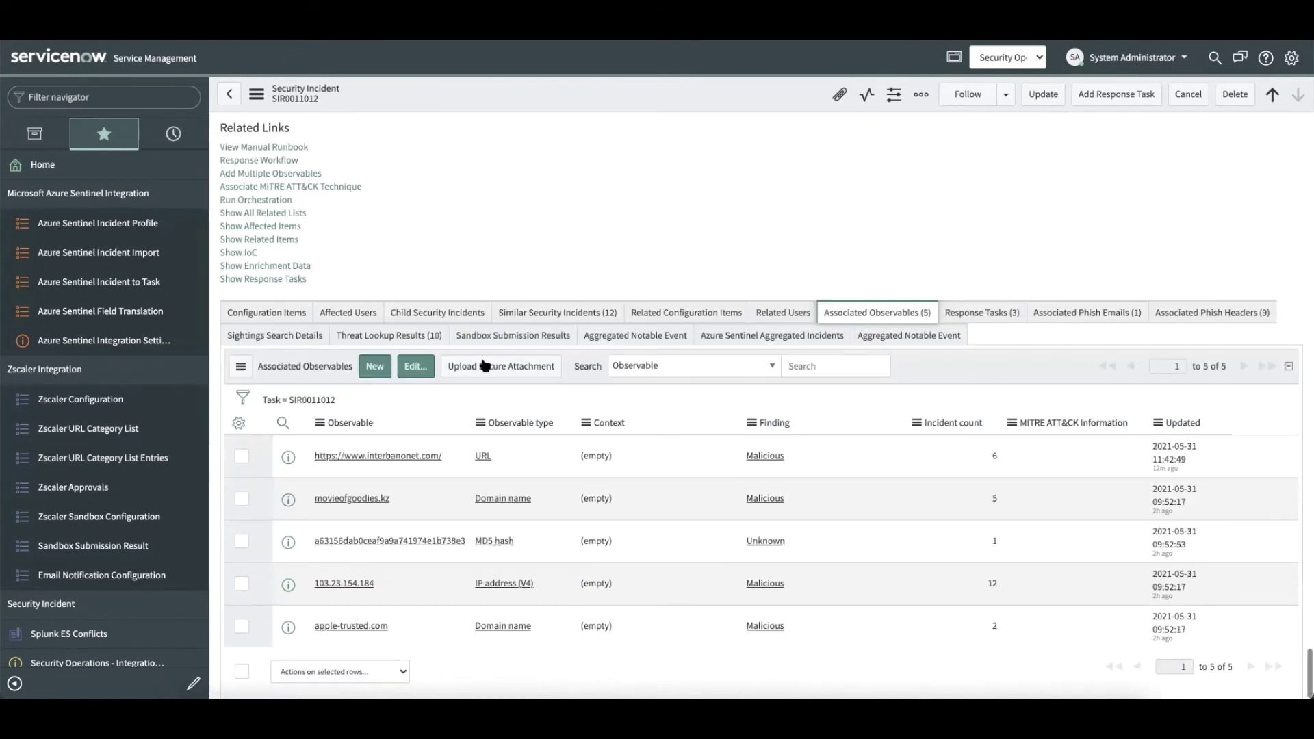
Submit the MD5 hash observable to sandbox using the 'Zscaler - Sandbox Submission - Server' configuration.
click(241, 542)
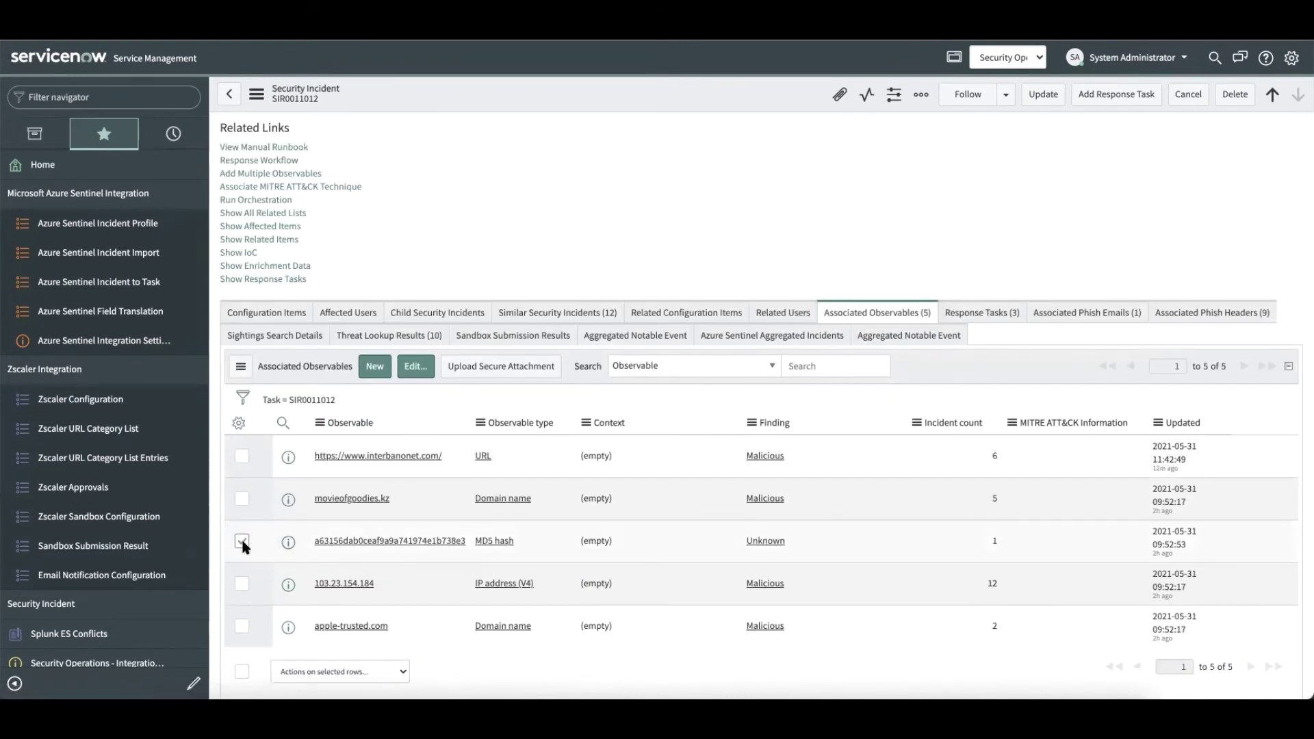
scroll(308, 616, down, 1)
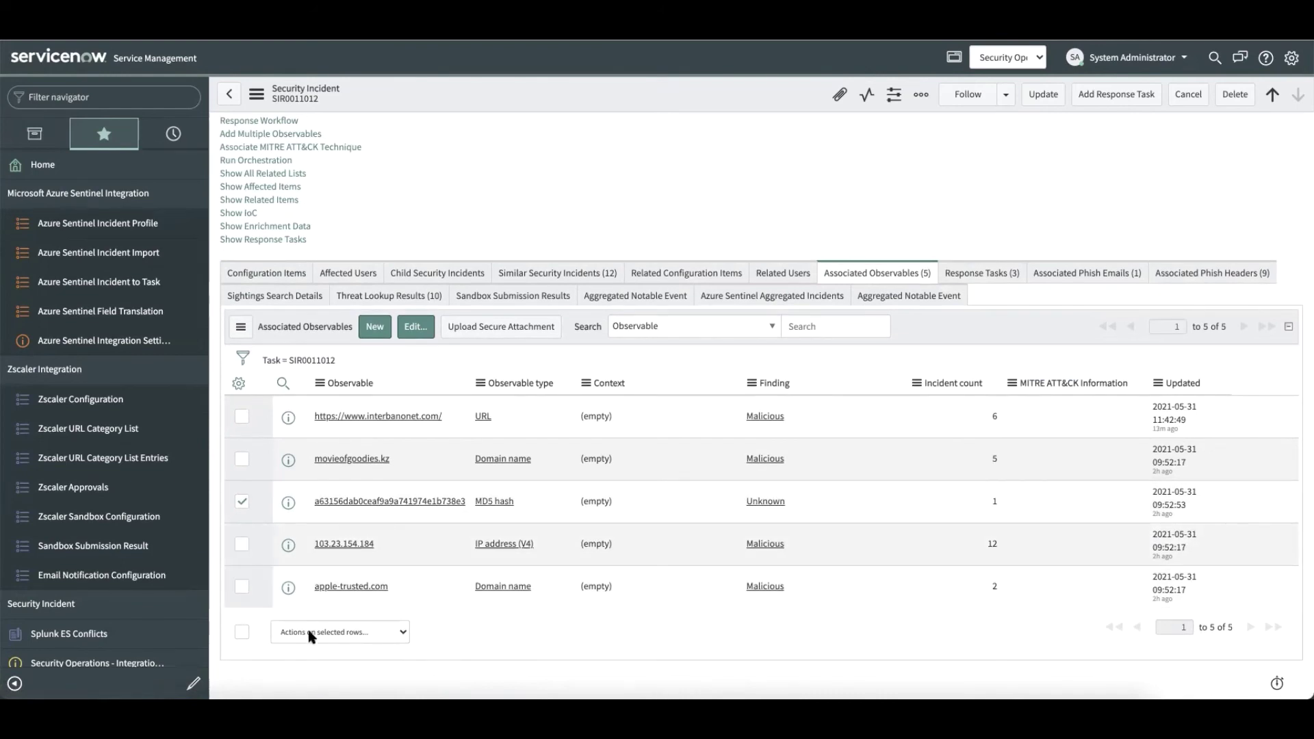
click(311, 632)
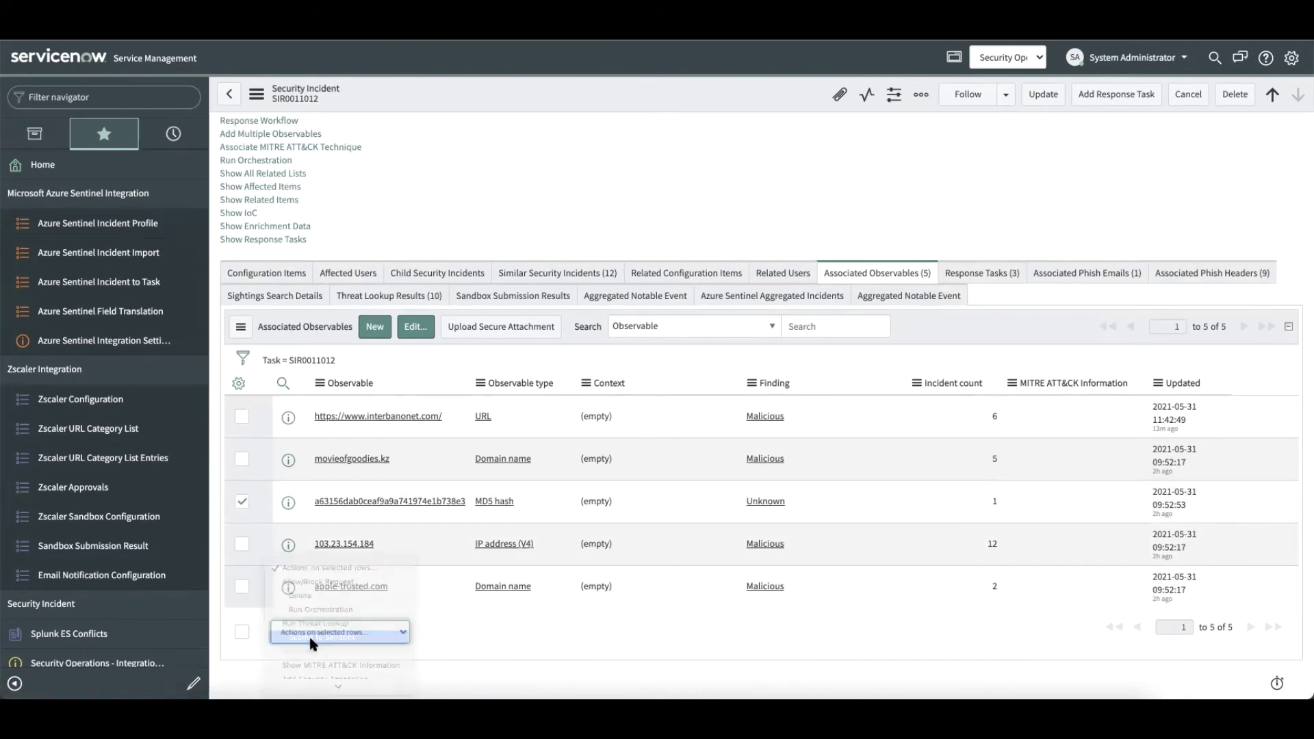
click(314, 640)
click(901, 179)
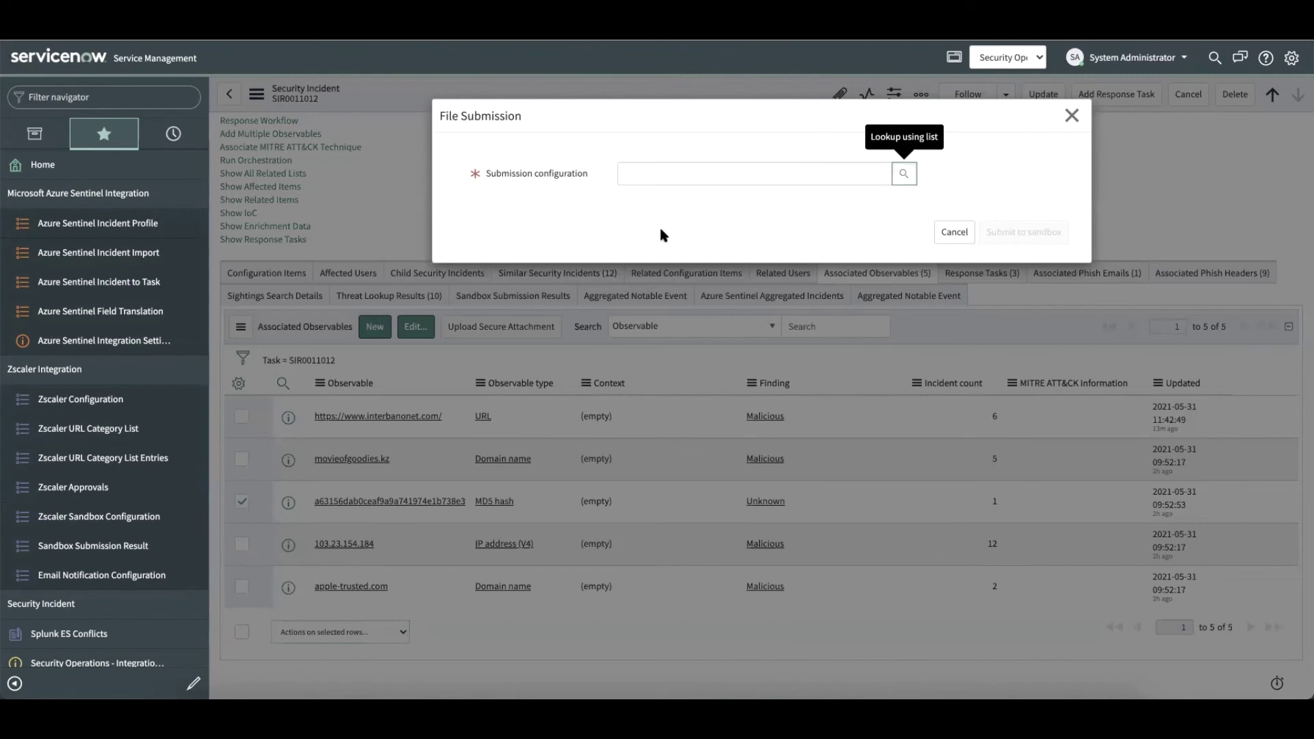
click(383, 377)
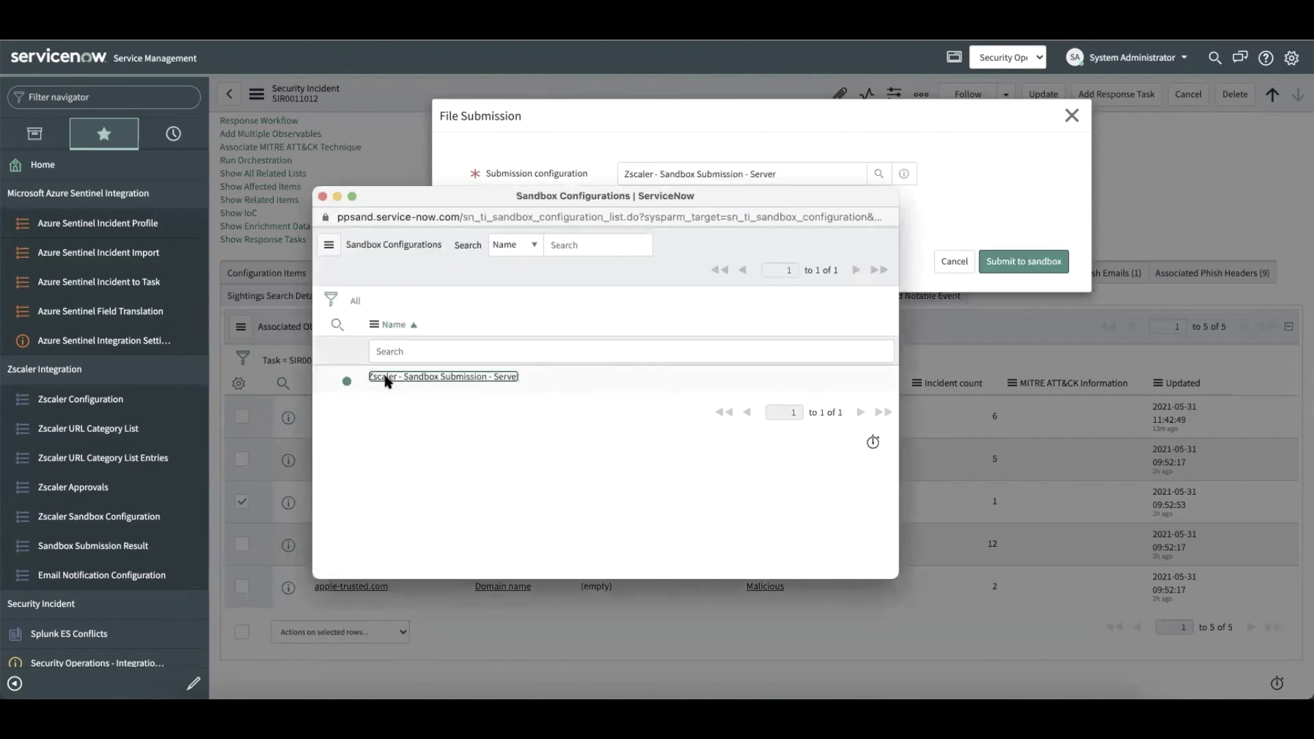
click(1006, 267)
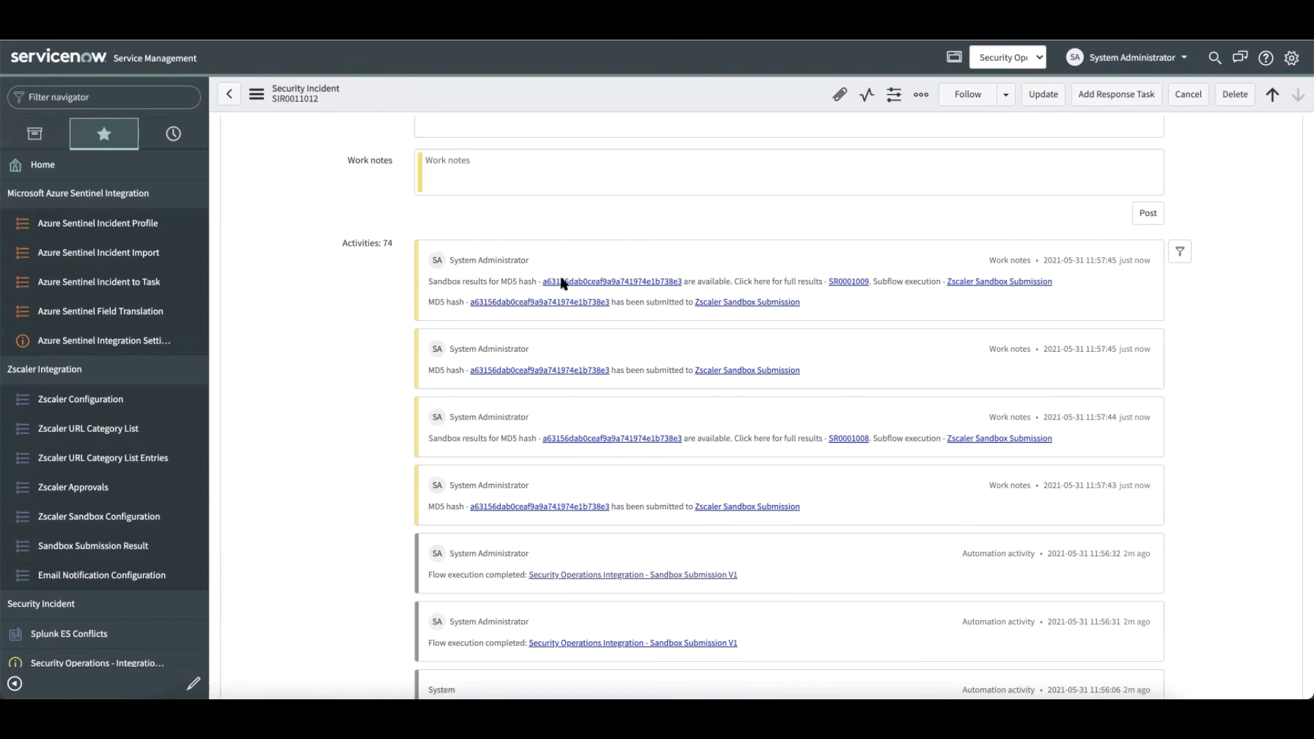
Open sandbox result SR0001009 from the sandbox results work note in the incident activity.
scroll(594, 299, up, 15)
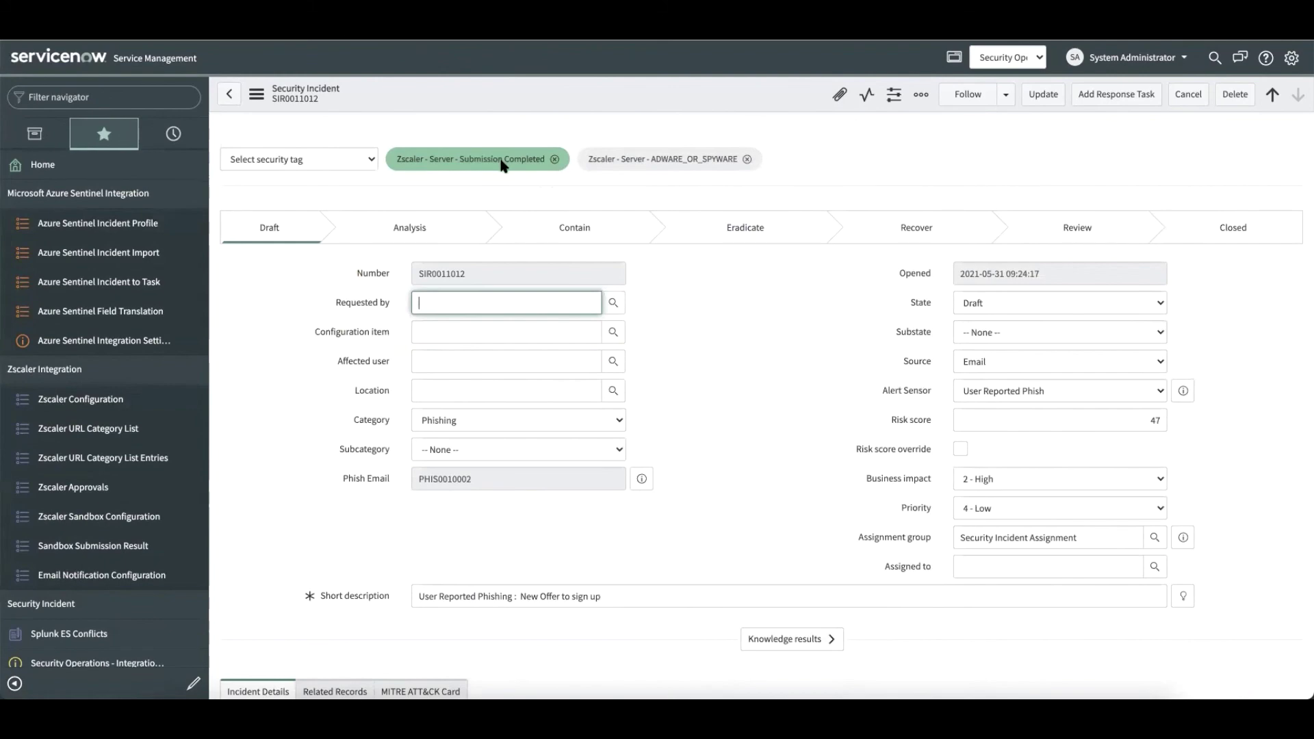
scroll(425, 379, down, 20)
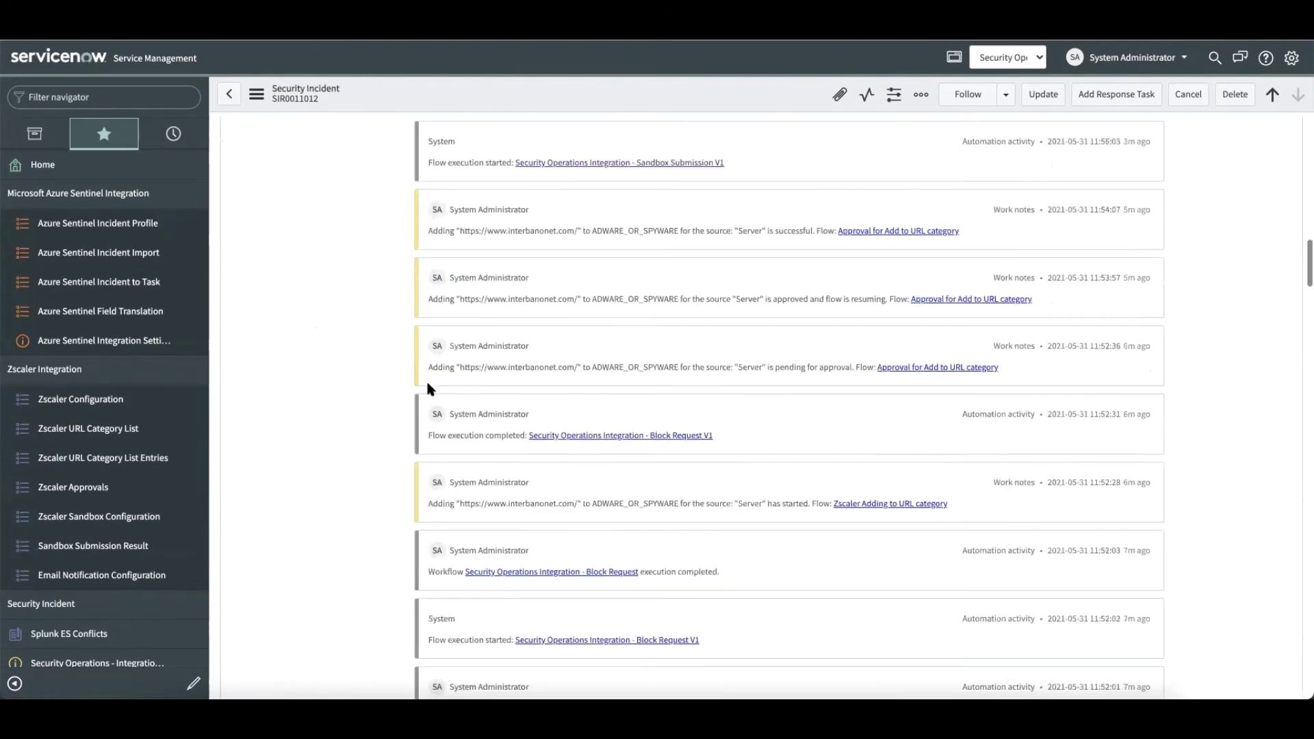
scroll(426, 379, up, 6)
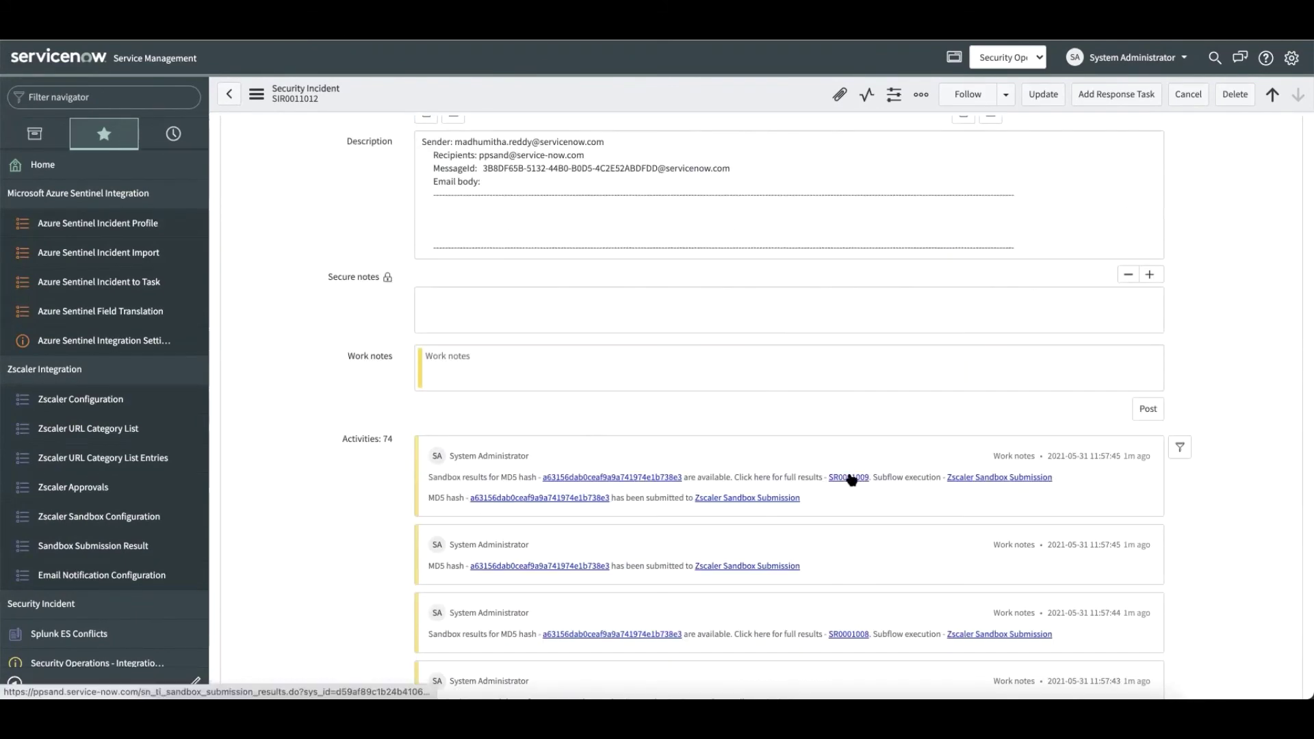
click(851, 480)
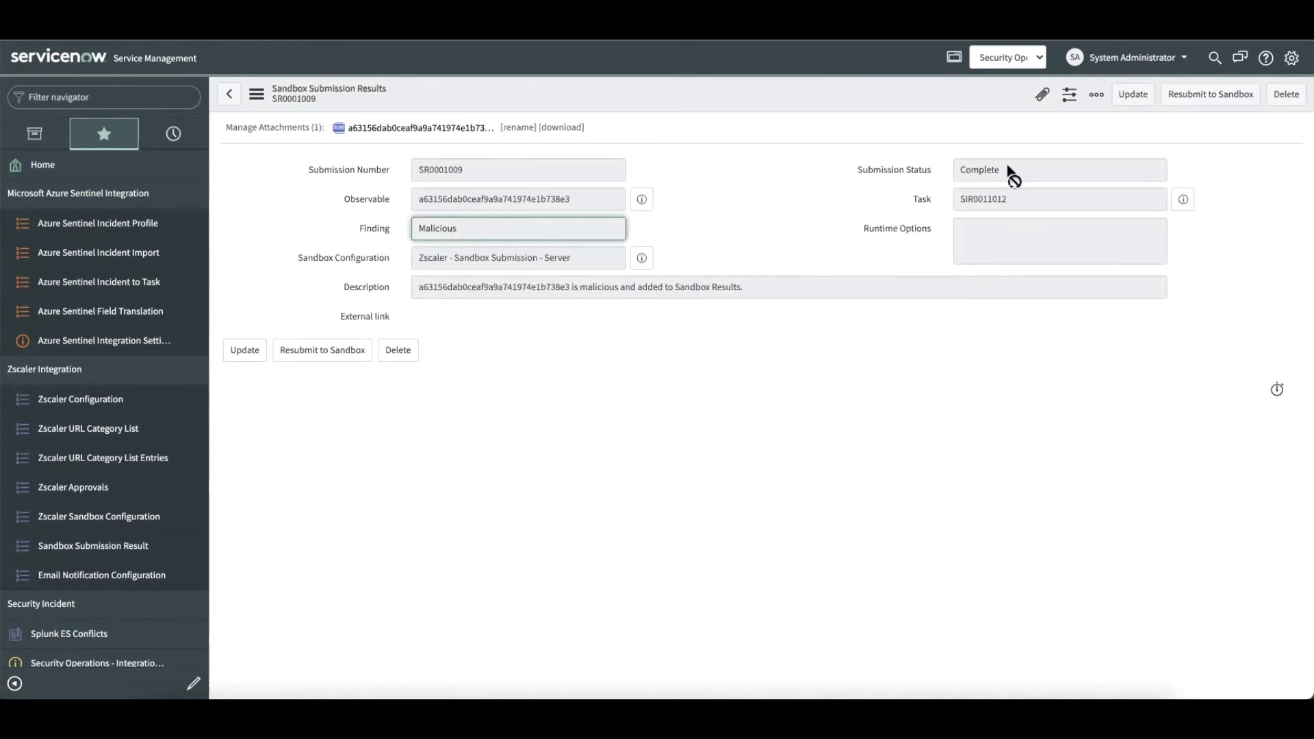
Download the attached .html sandbox report and open it to see the MALICIOUS, MALWARE_BOTNET verdict.
click(413, 128)
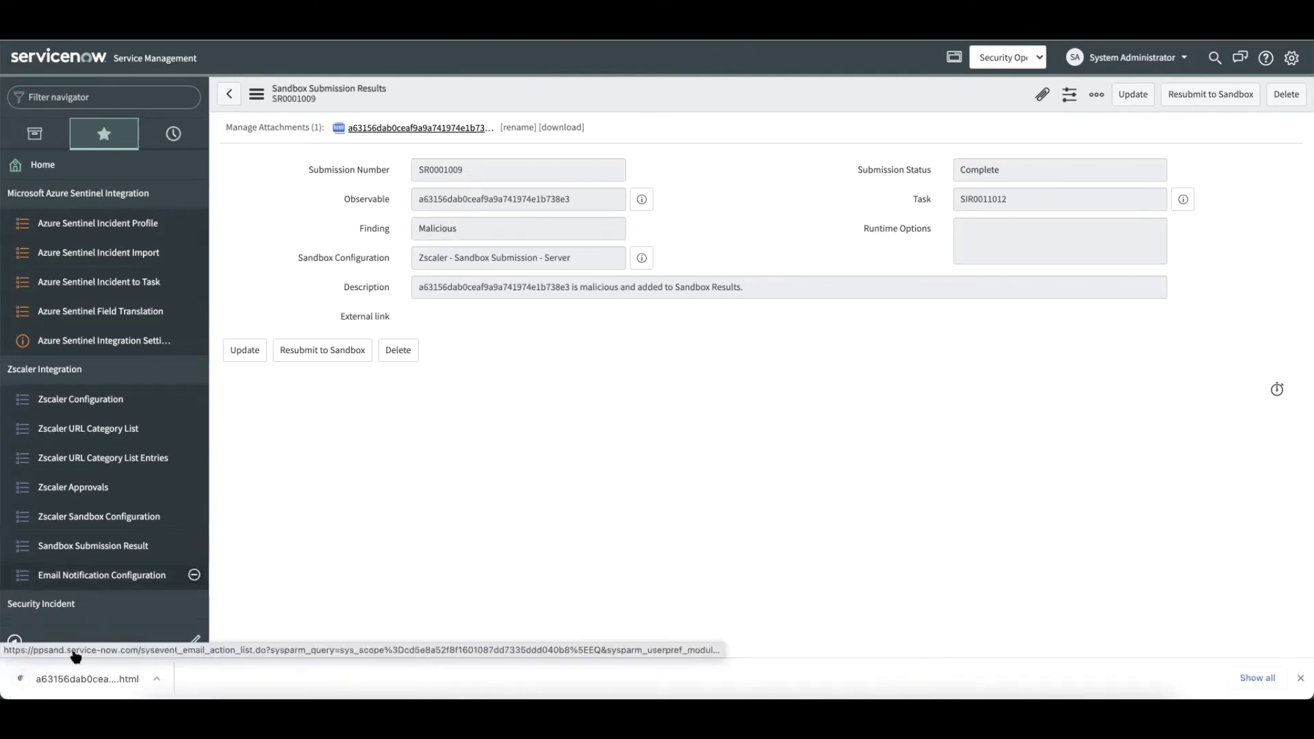
click(72, 677)
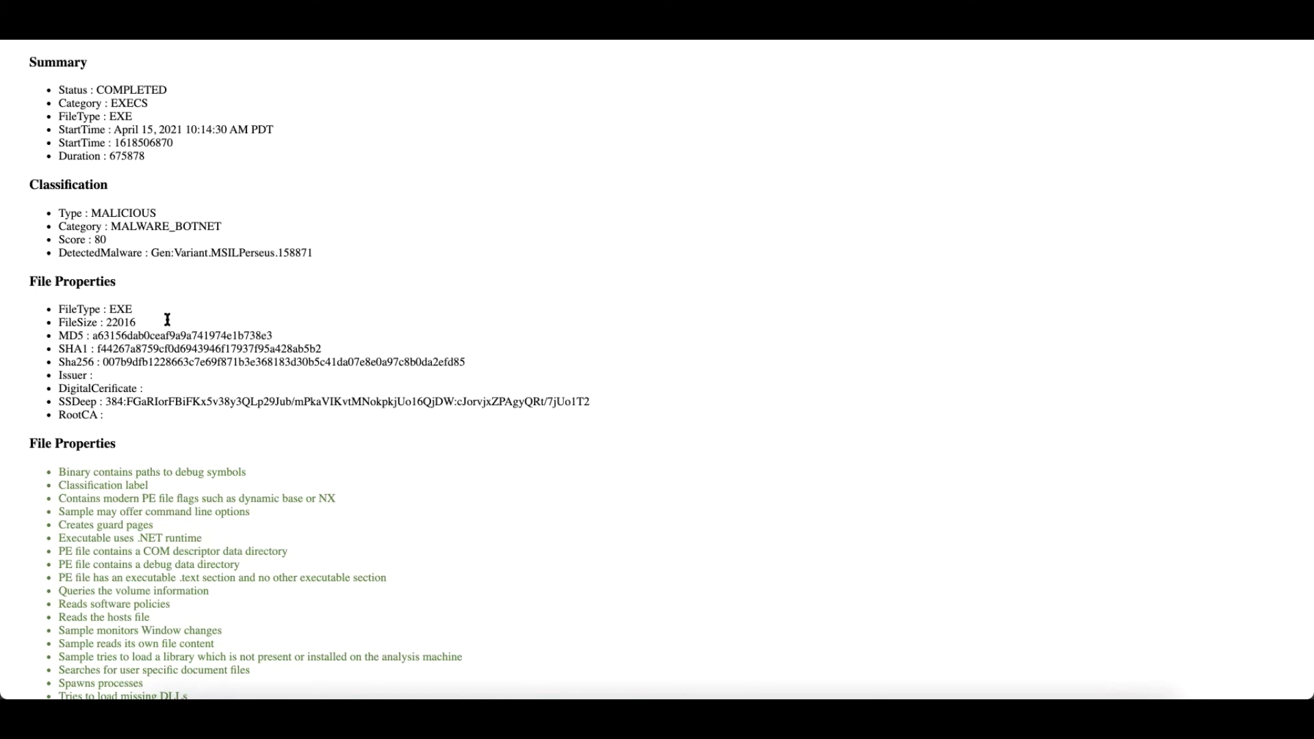
scroll(167, 326, down, 2)
scroll(167, 334, up, 2)
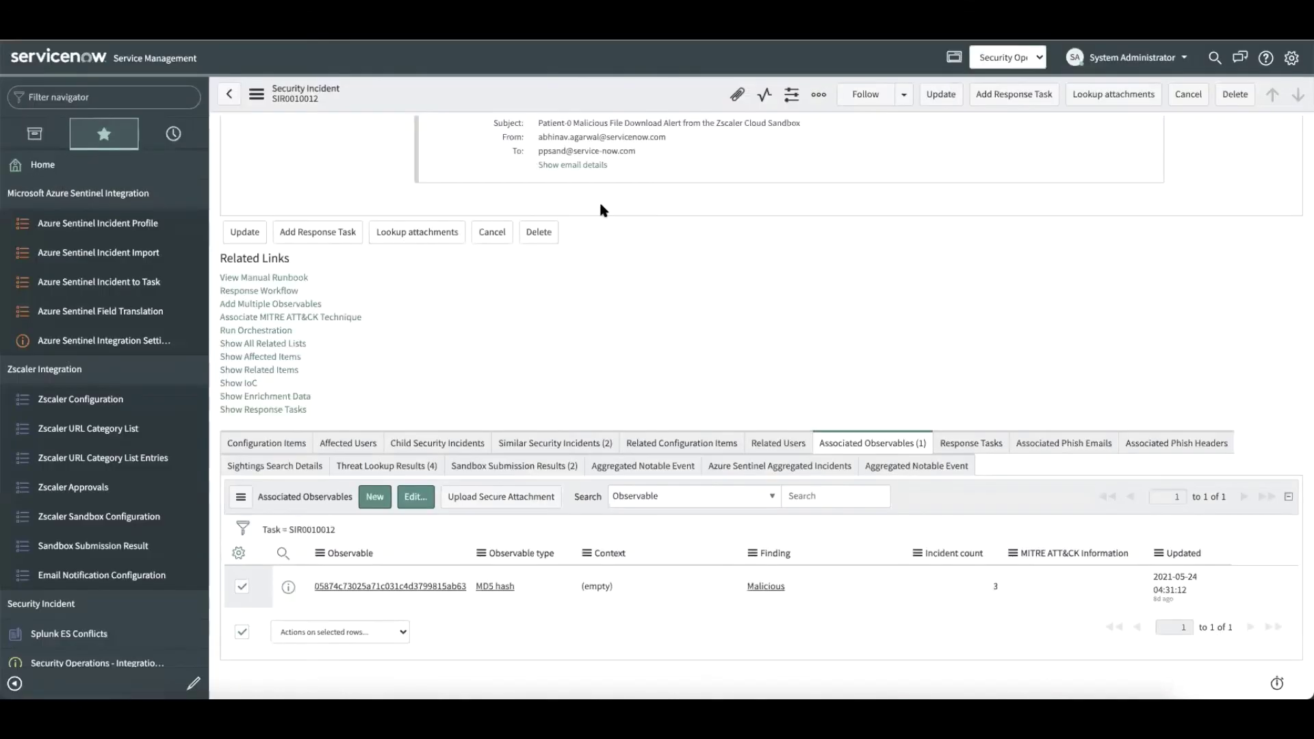
Scroll through SIR0010012's fields and Description down to its single malicious MD5 hash observable.
scroll(598, 200, up, 10)
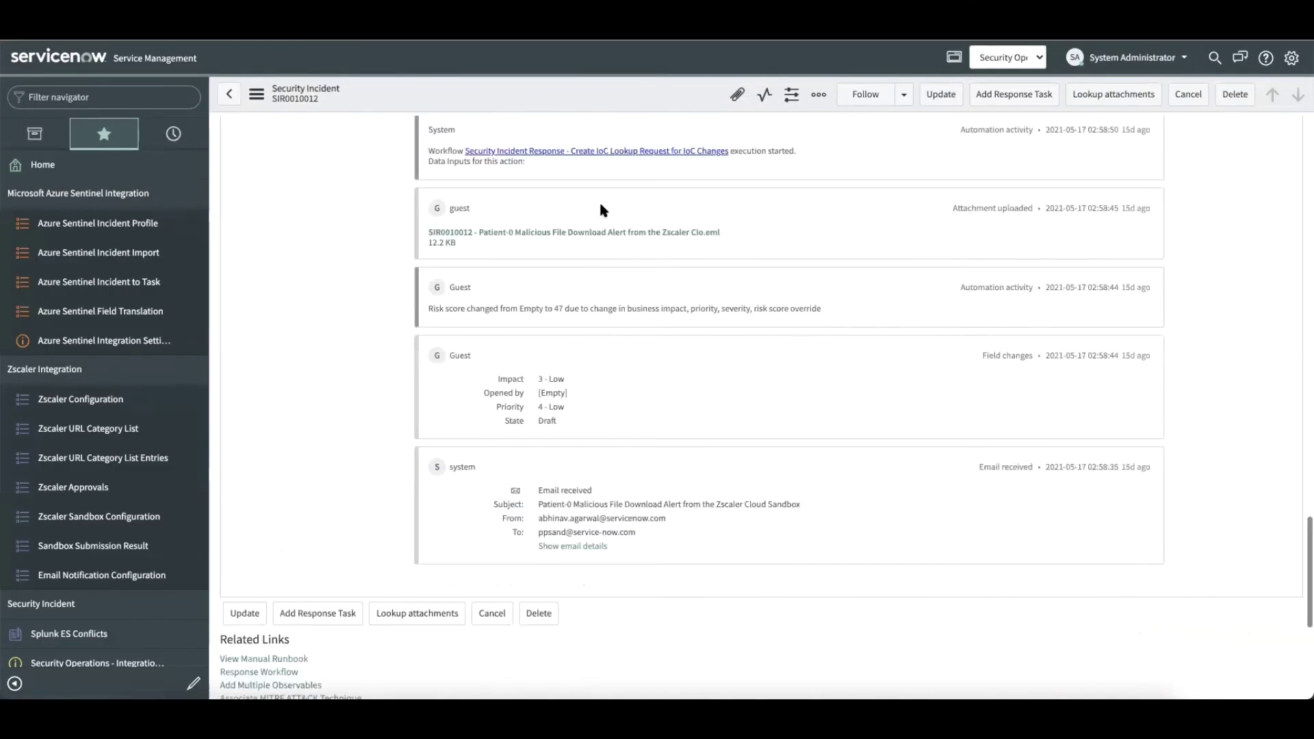
scroll(601, 205, up, 10)
scroll(601, 206, down, 4)
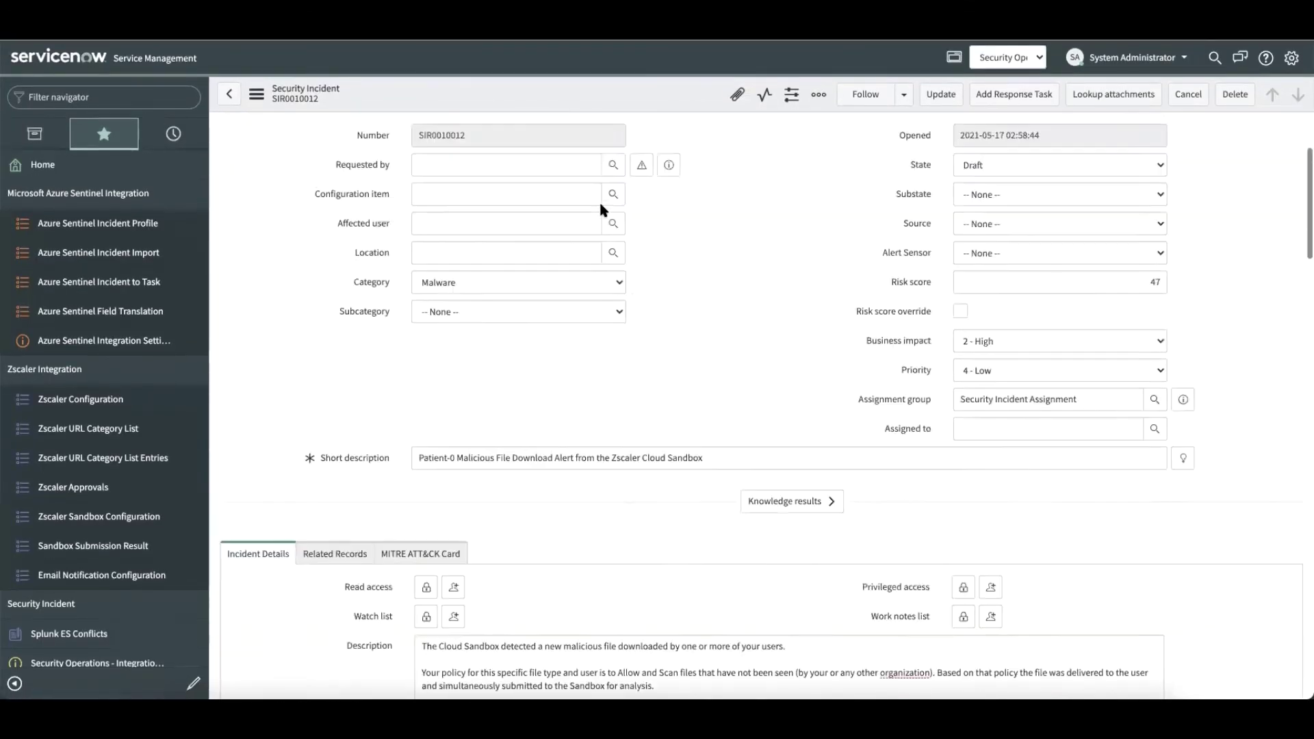
scroll(601, 210, down, 2)
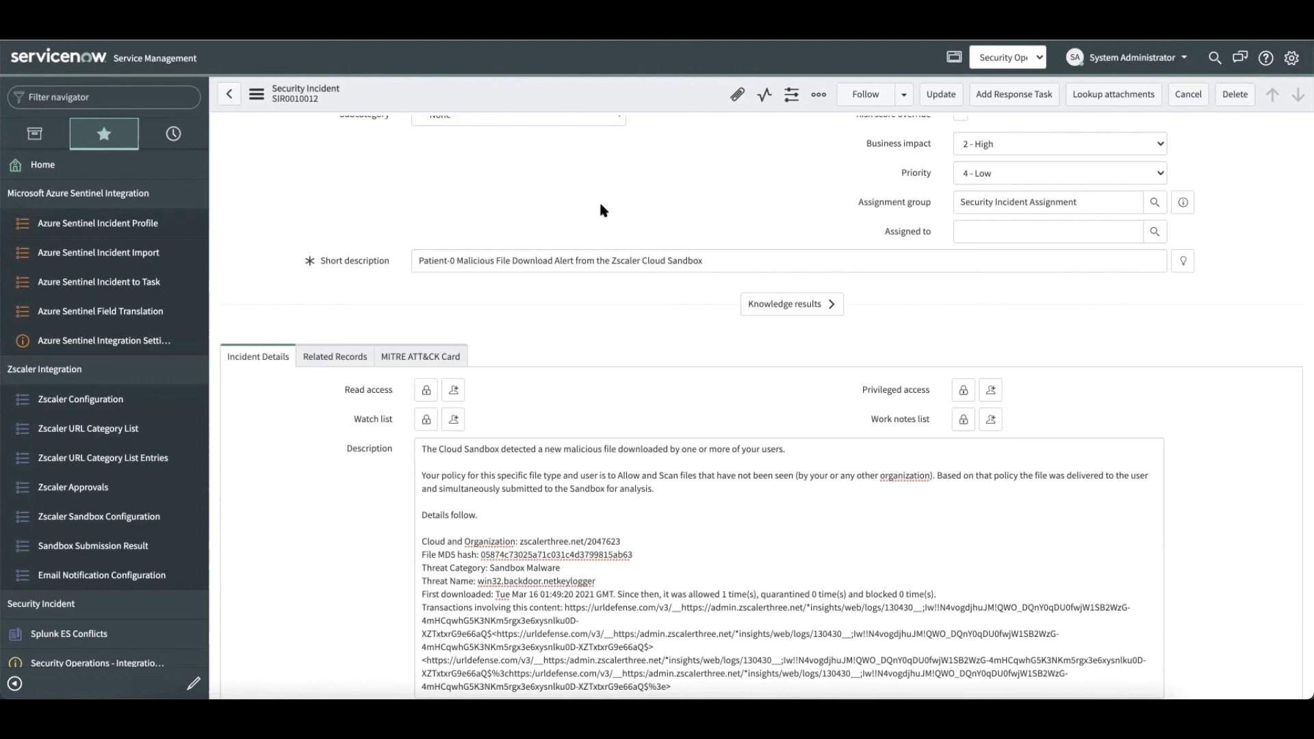
scroll(603, 209, up, 3)
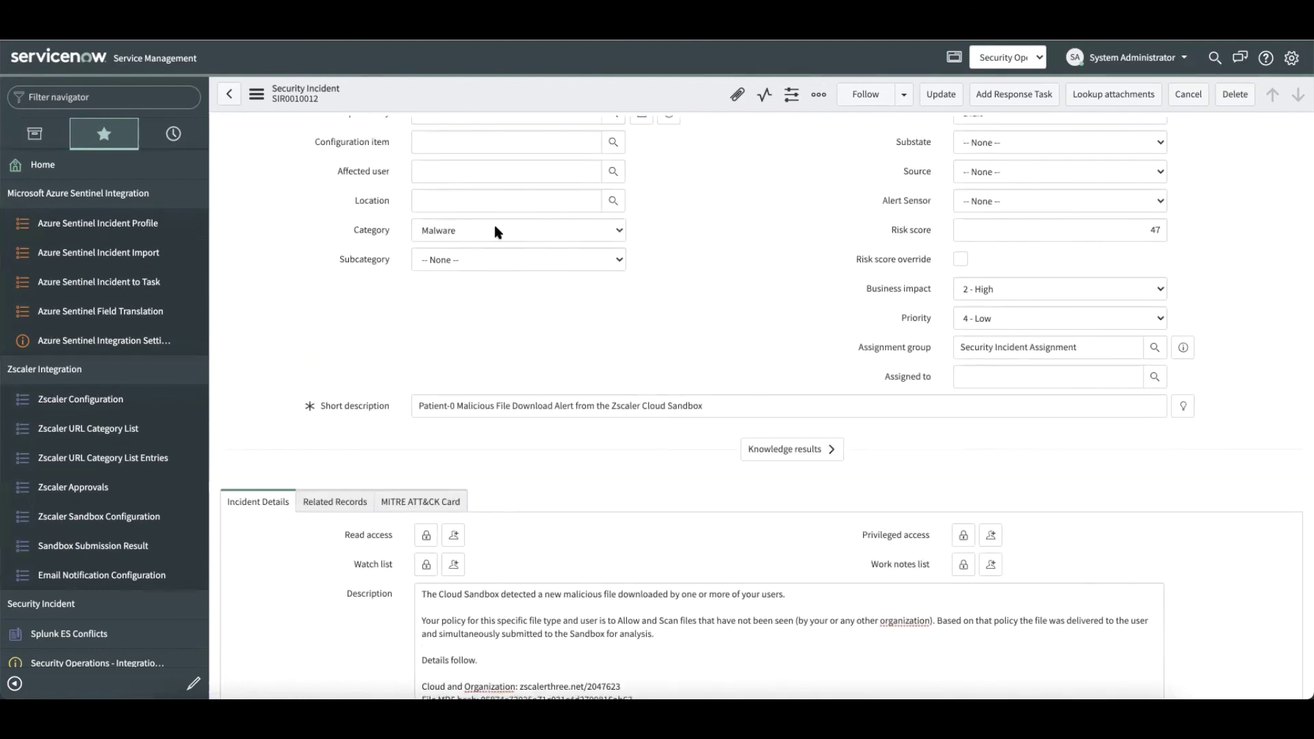
scroll(564, 383, down, 3)
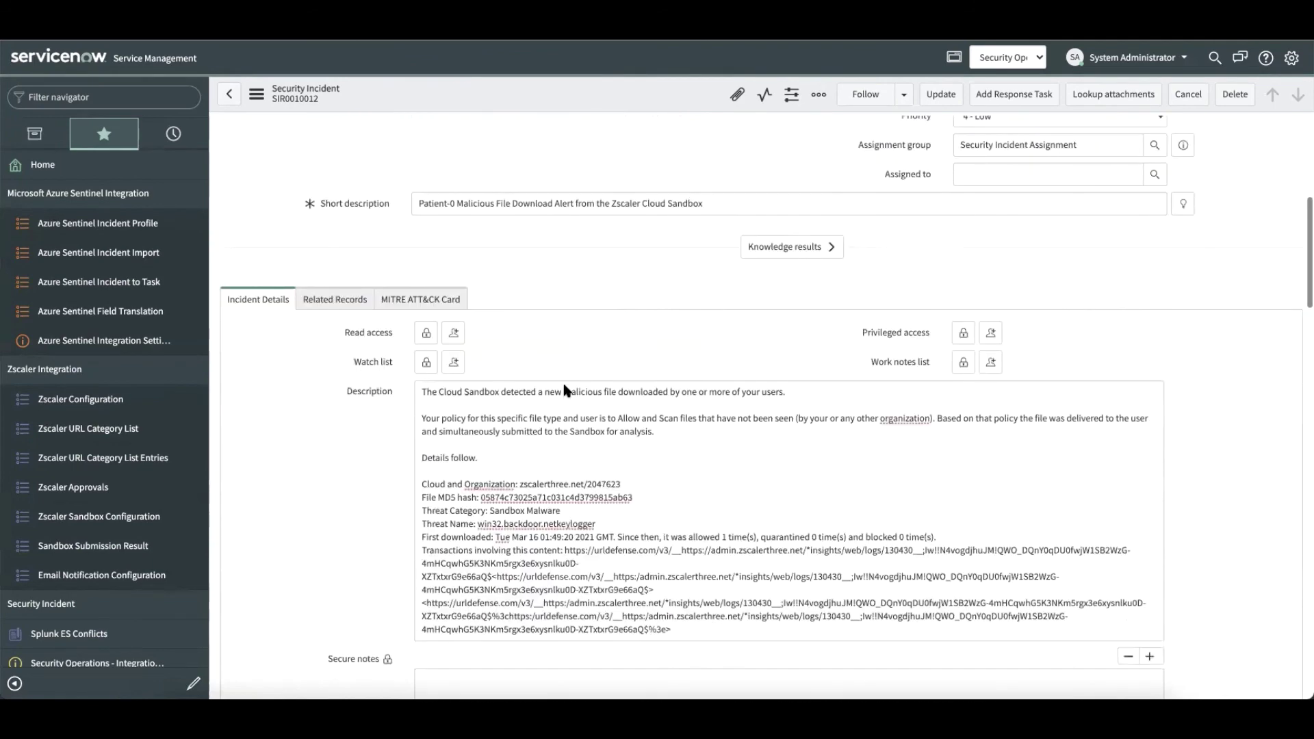
scroll(565, 390, down, 1)
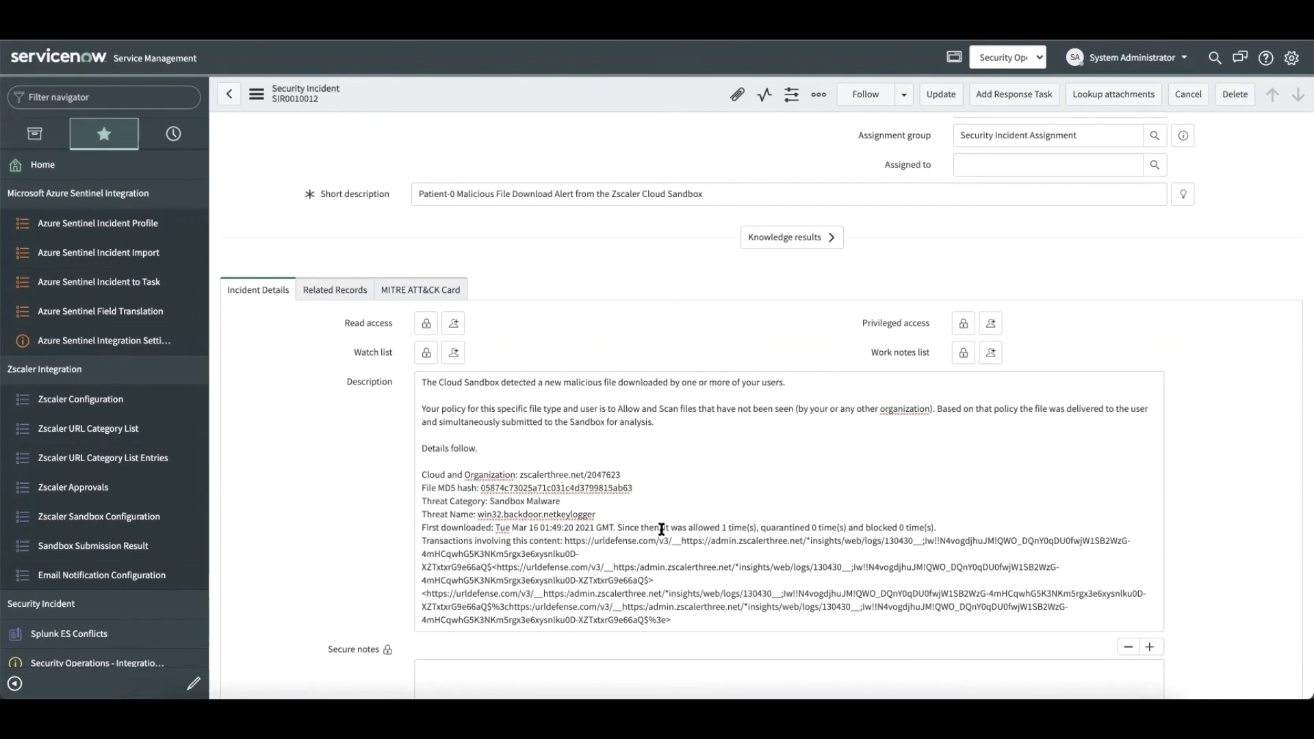
scroll(662, 530, down, 20)
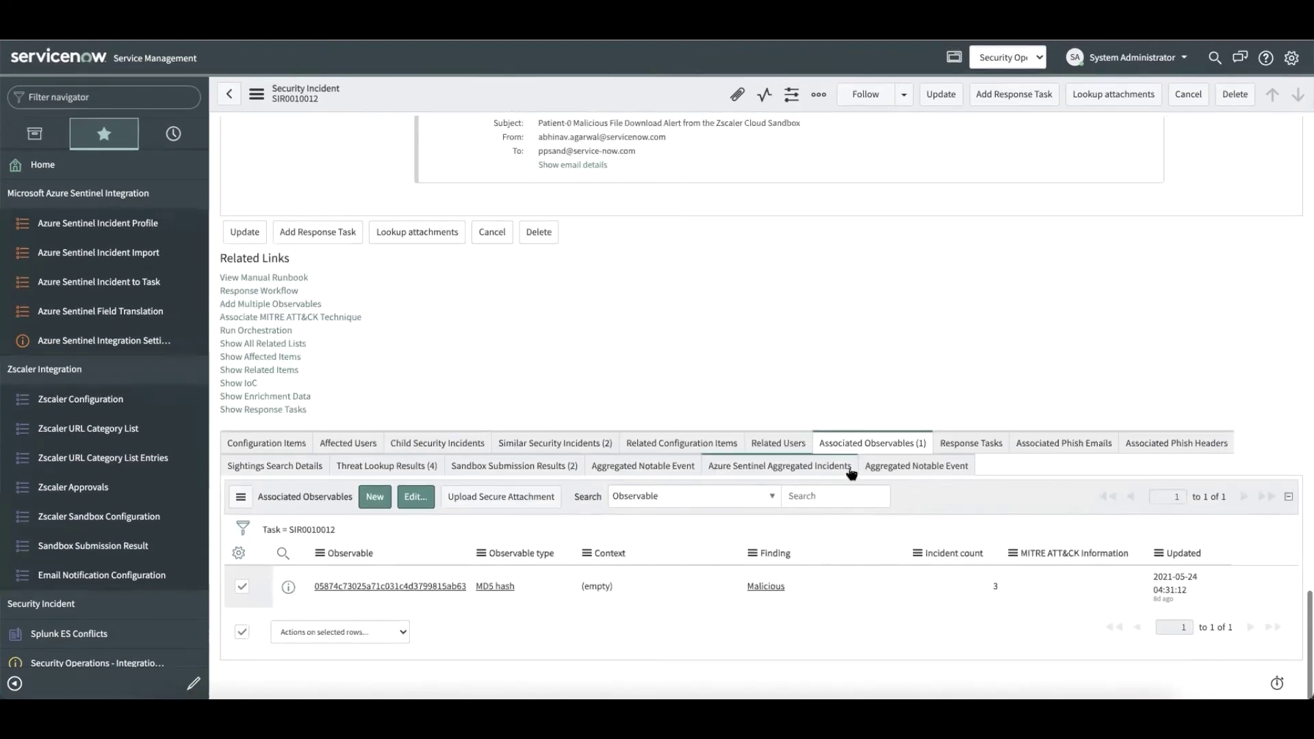